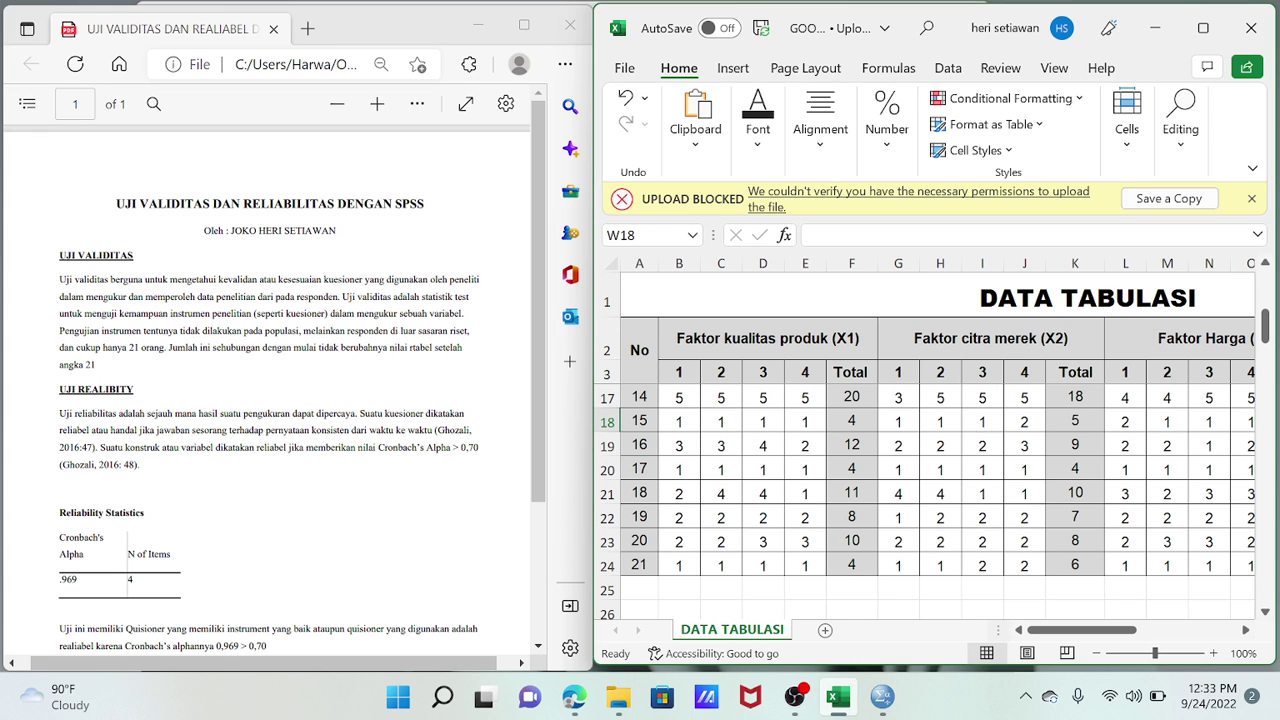
# Step: Examine the DATA TABULASI sheet across all factor columns and all 21 respondents
pyautogui.moveTo(881, 697)
pyautogui.hscroll(4, 1081, 630)
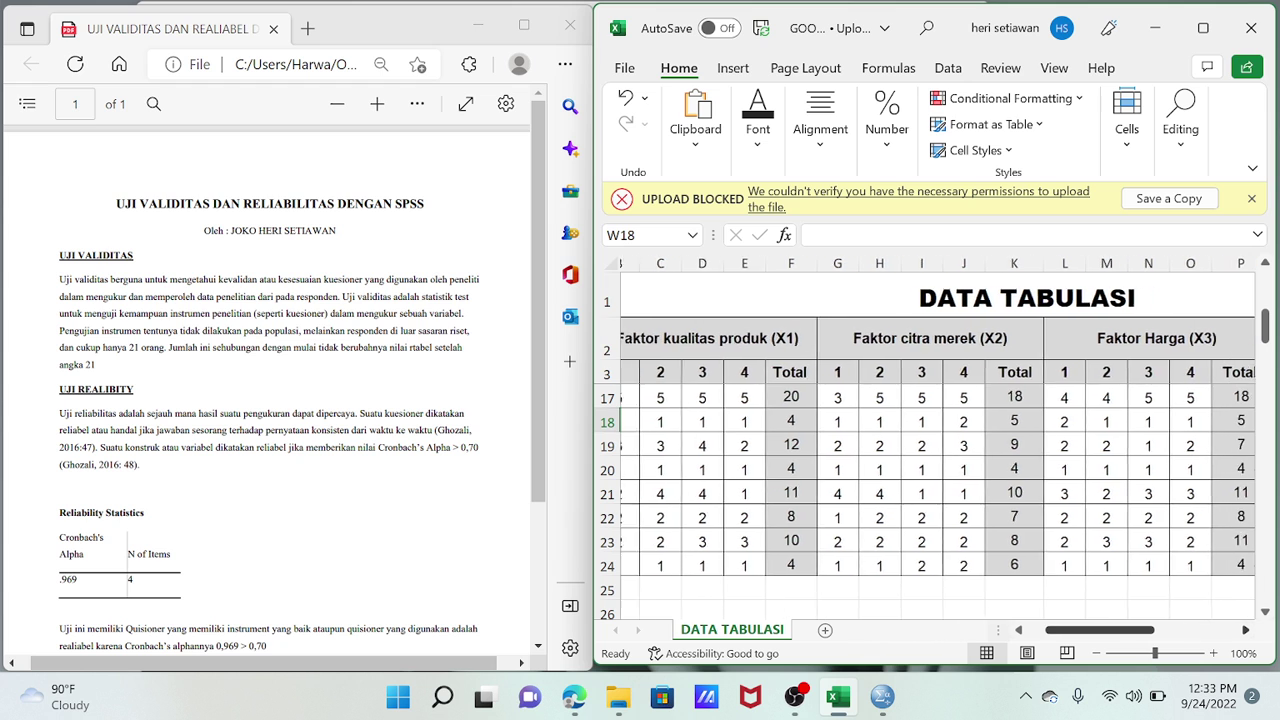
pyautogui.hscroll(2, 940, 445)
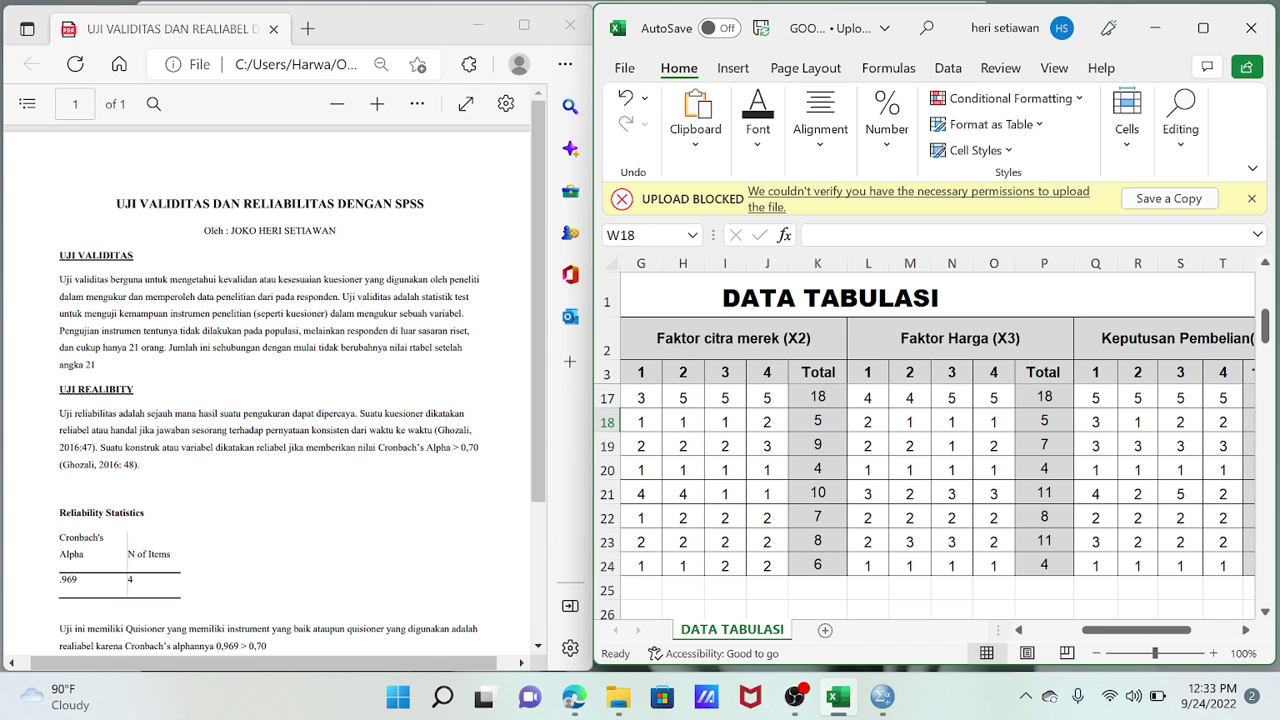
pyautogui.hscroll(-6, 938, 445)
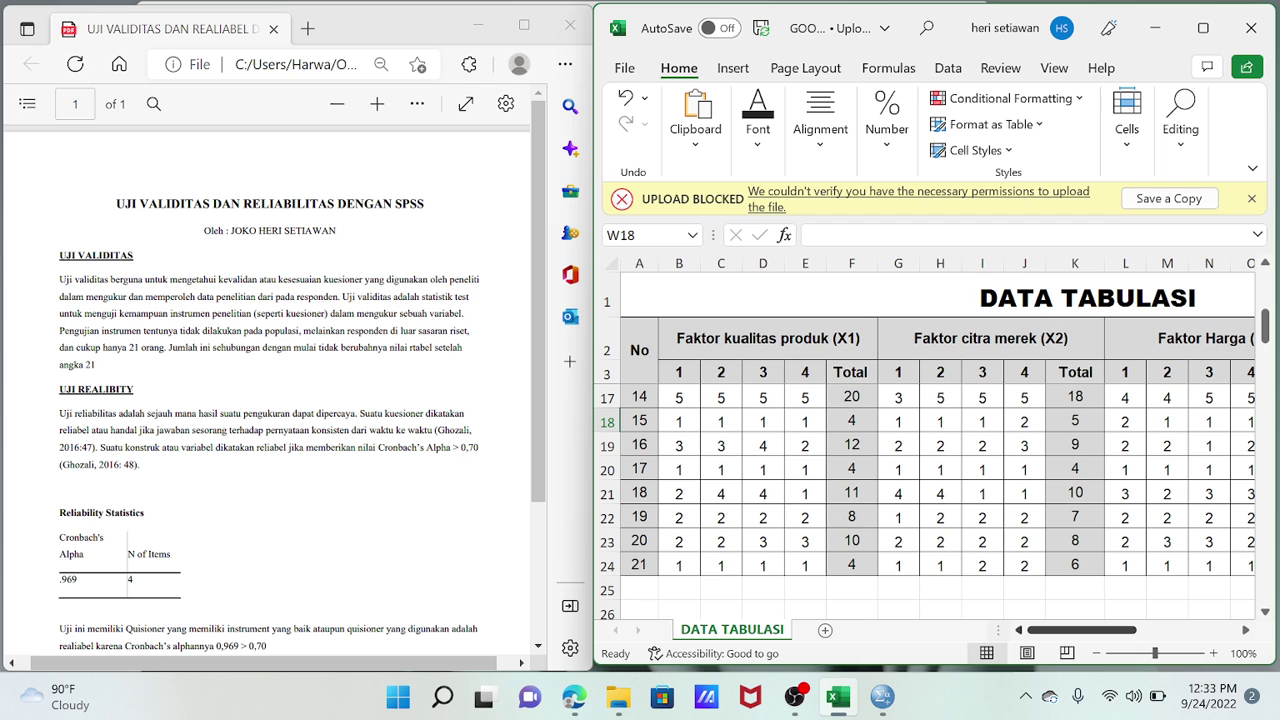
pyautogui.scroll(5, 938, 480)
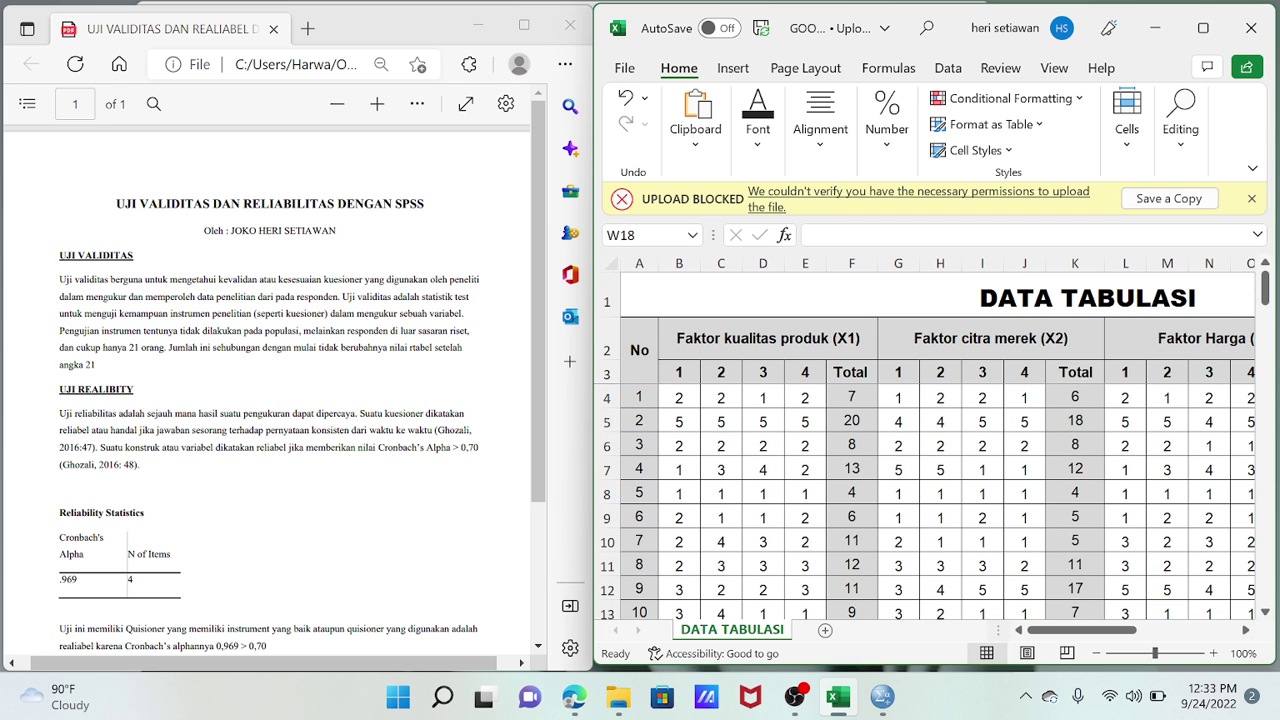
pyautogui.scroll(-4, 938, 480)
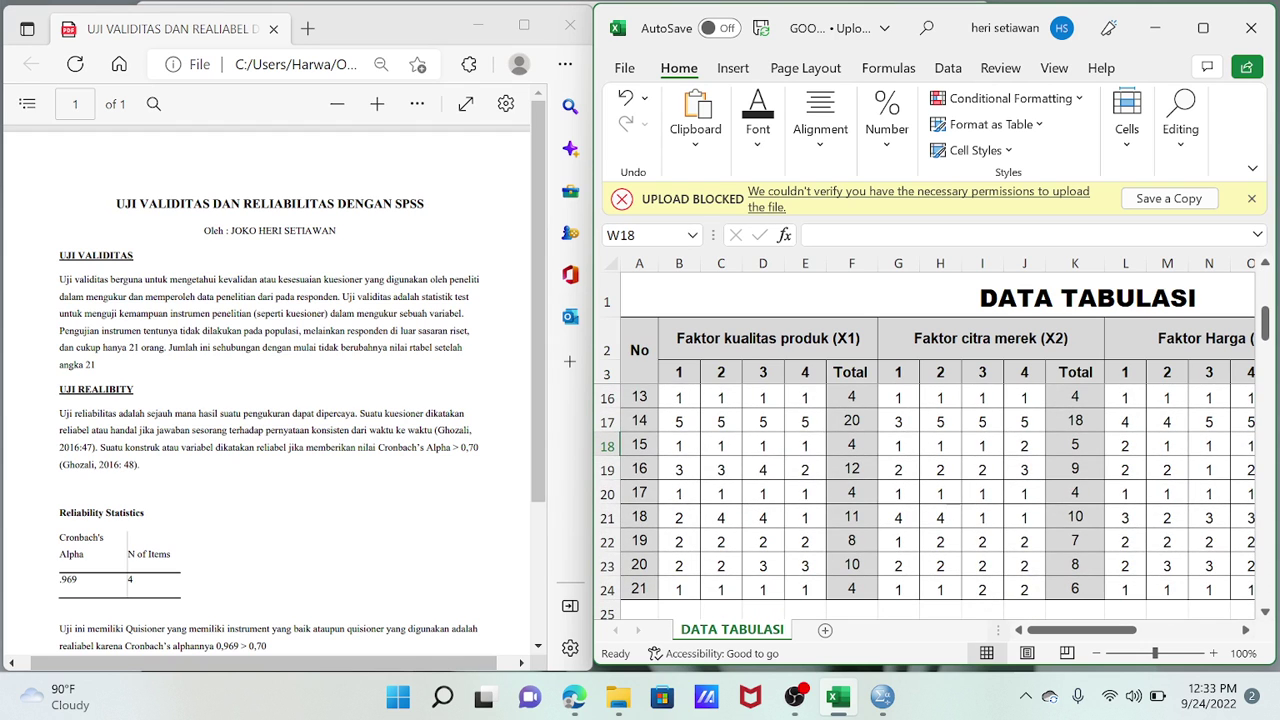
pyautogui.scroll(4, 938, 480)
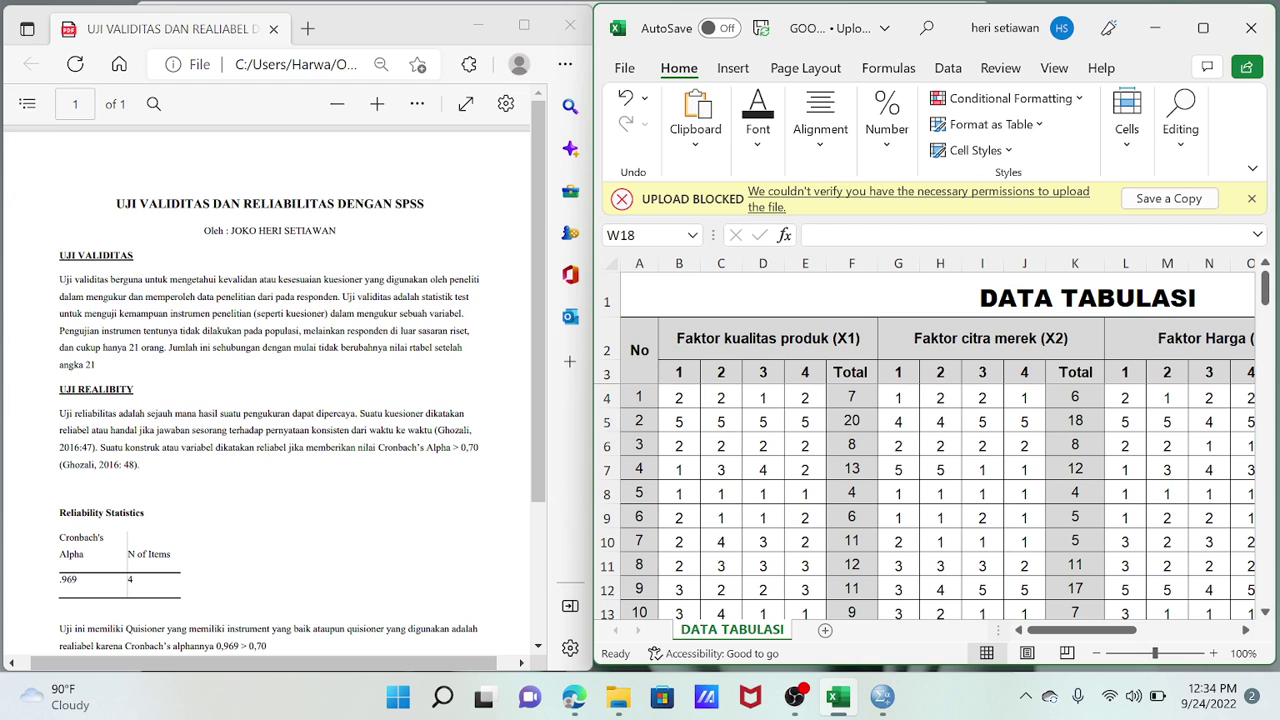
# Step: Copy the Faktor kualitas produk (X1) totals from F4:F24 in Excel and paste them into the first SPSS data column from row 1
pyautogui.moveTo(851, 397); pyautogui.dragTo(872, 572)
pyautogui.rightClick(857, 568)
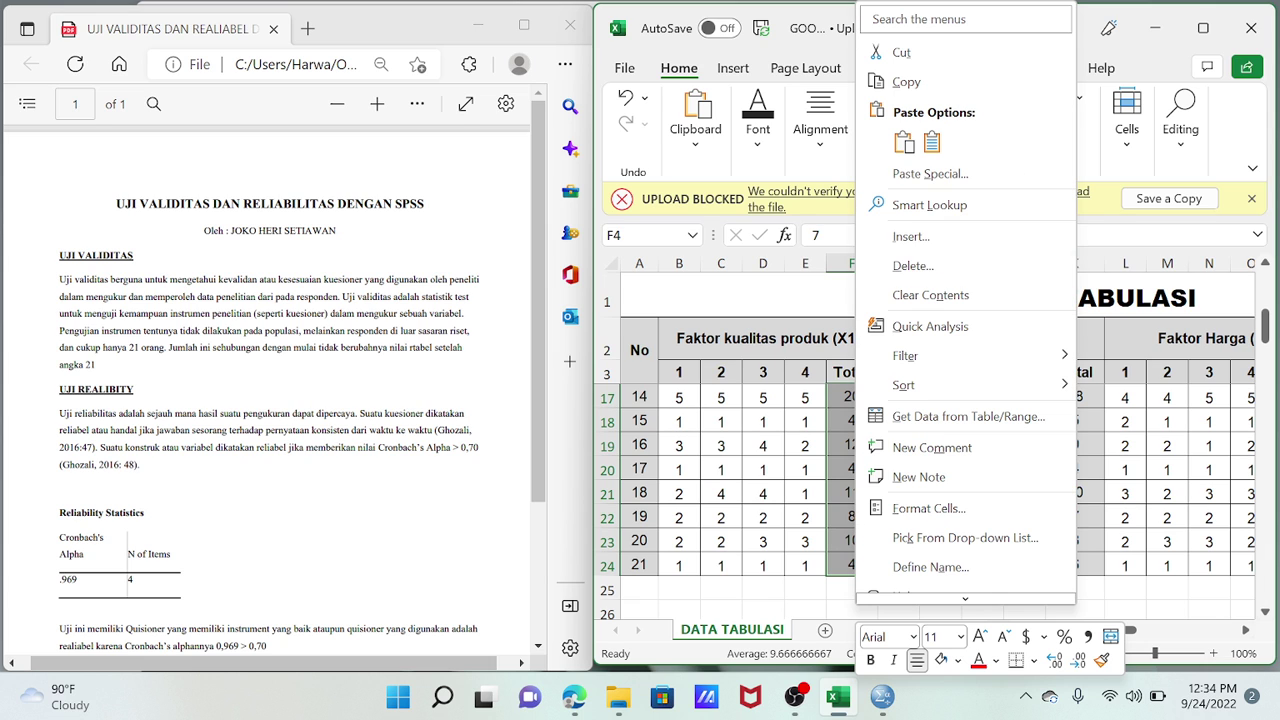
pyautogui.click(906, 82)
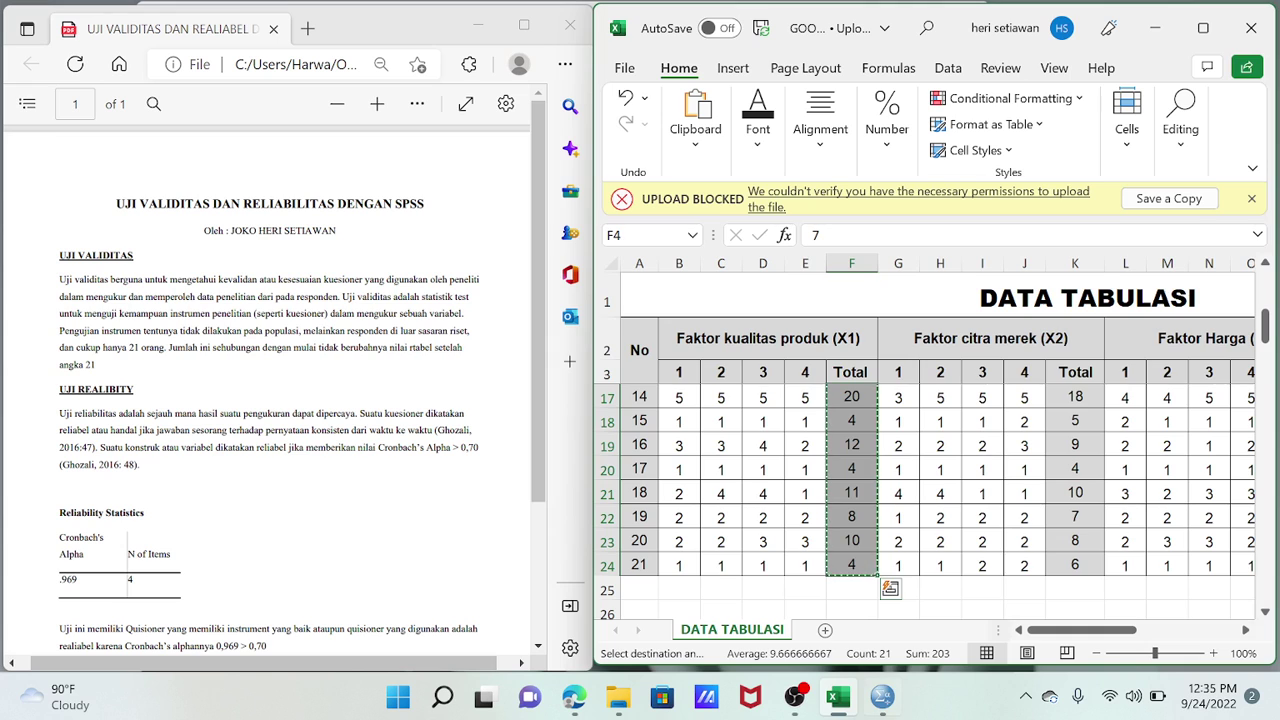
pyautogui.click(882, 697)
pyautogui.click(706, 160)
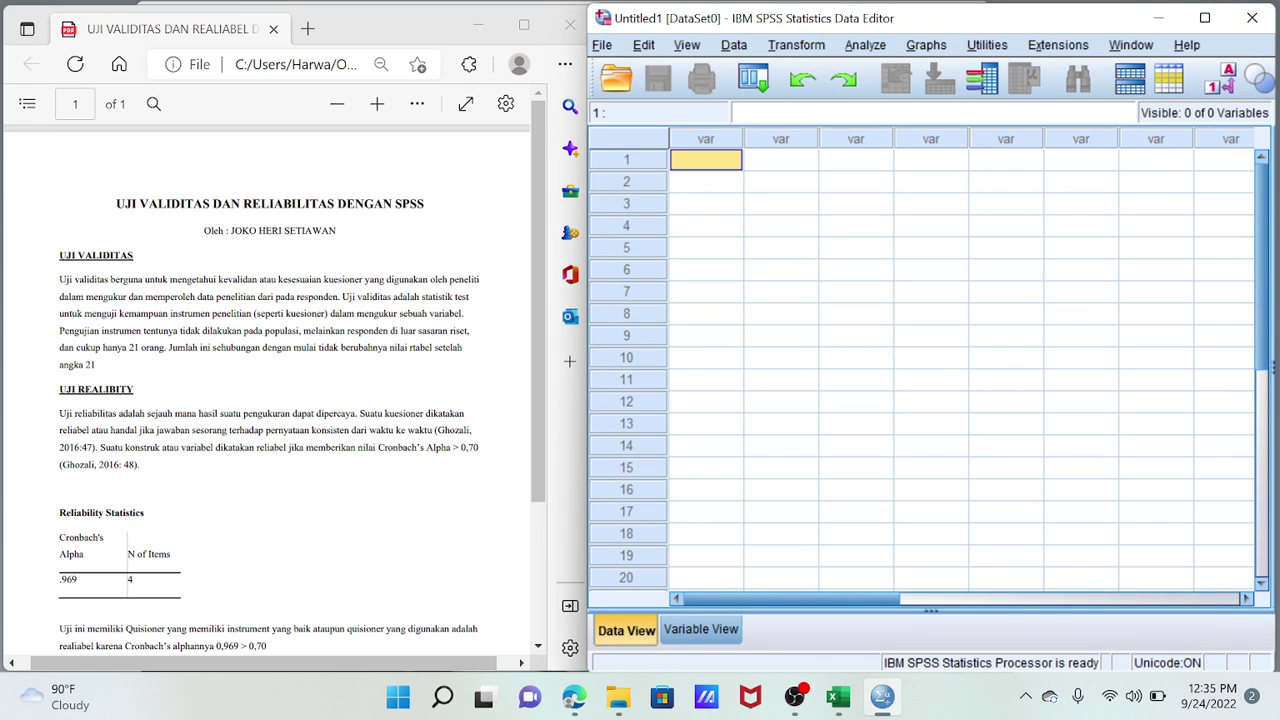
pyautogui.rightClick(706, 160)
pyautogui.click(720, 266)
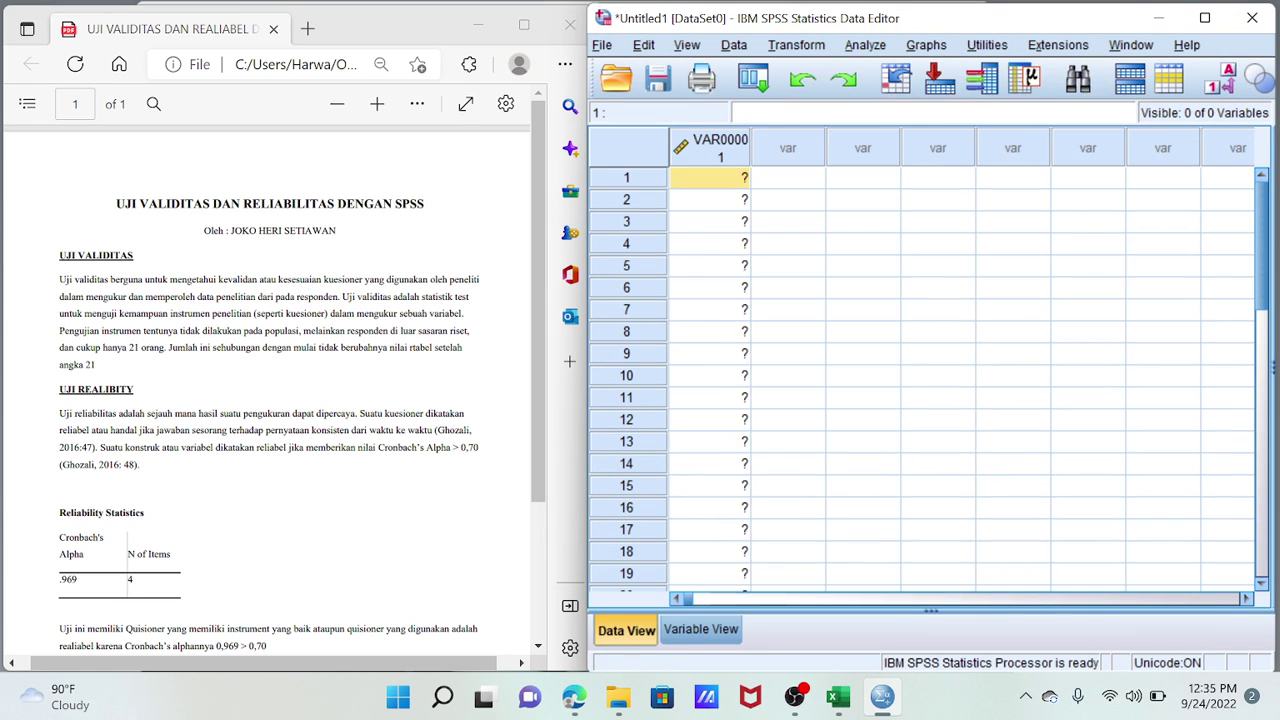
# Step: Copy the Faktor citra merek (X2) totals from K4:K24 in Excel and paste them into the second SPSS data column from row 1
pyautogui.click(838, 697)
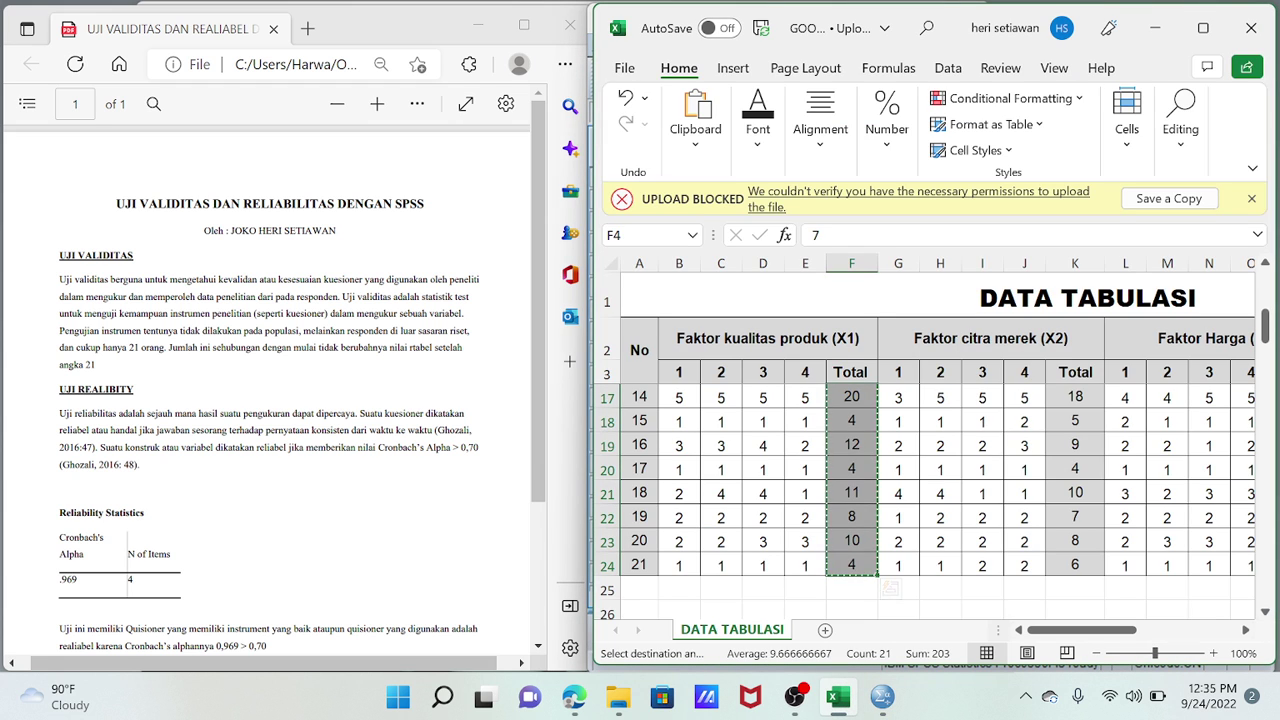
pyautogui.scroll(4, 1075, 450)
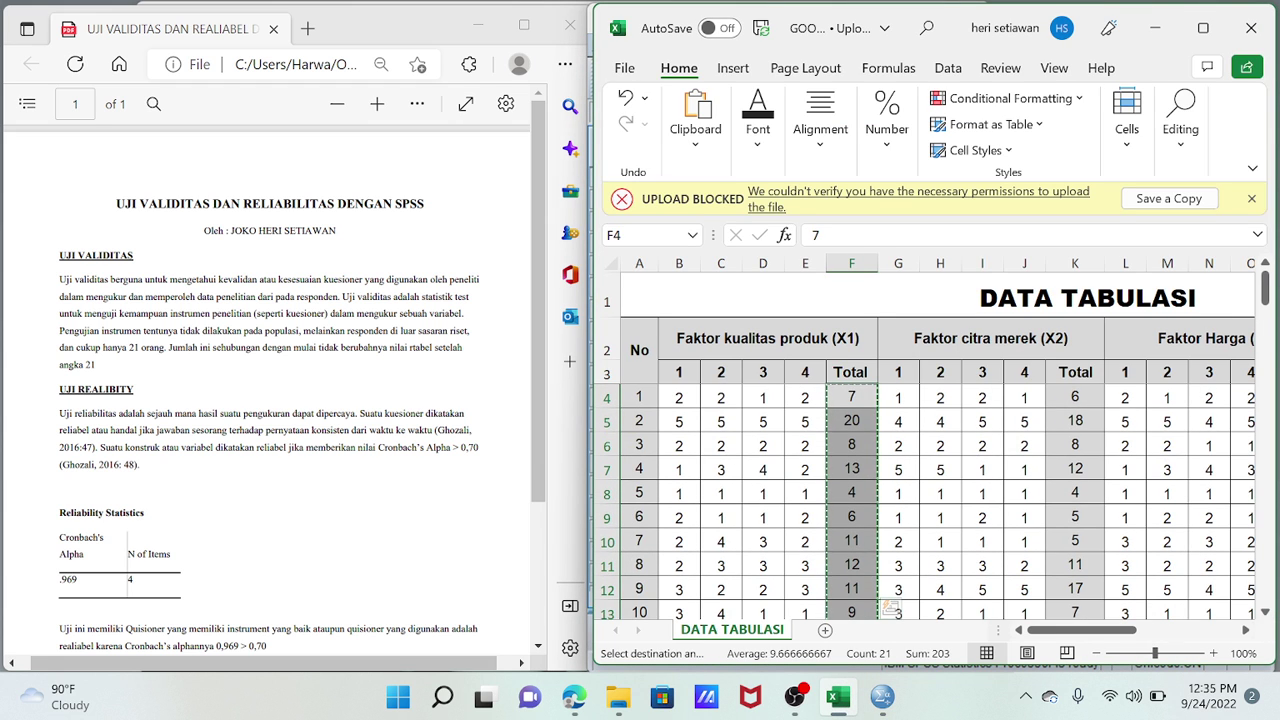
pyautogui.click(1075, 396)
pyautogui.moveTo(1075, 396); pyautogui.dragTo(1105, 552)
pyautogui.rightClick(1070, 540)
pyautogui.click(889, 80)
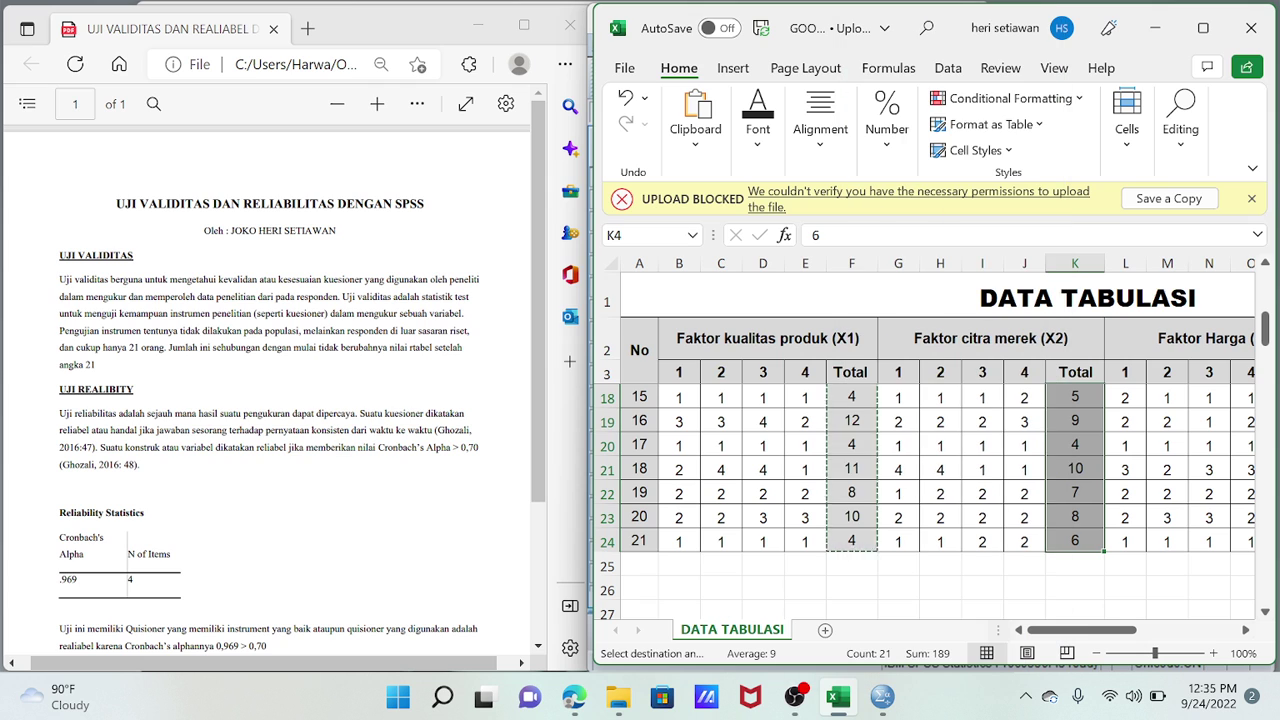
pyautogui.click(882, 697)
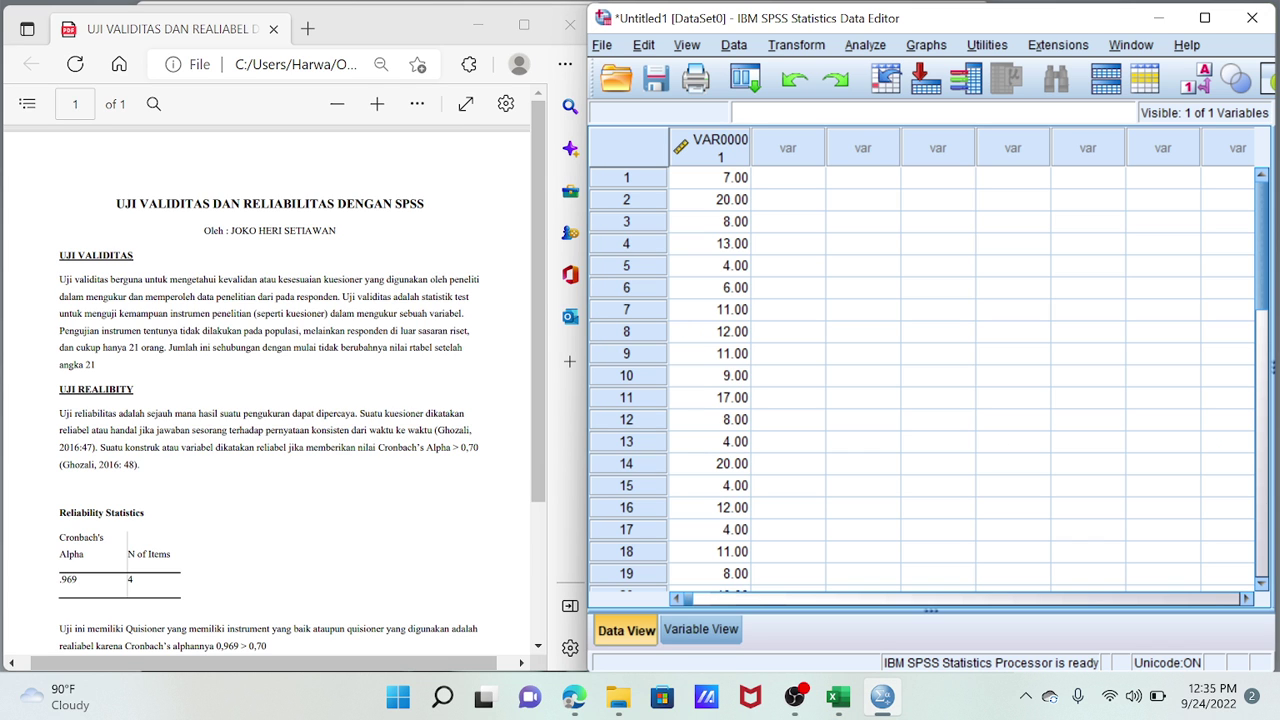
pyautogui.rightClick(776, 172)
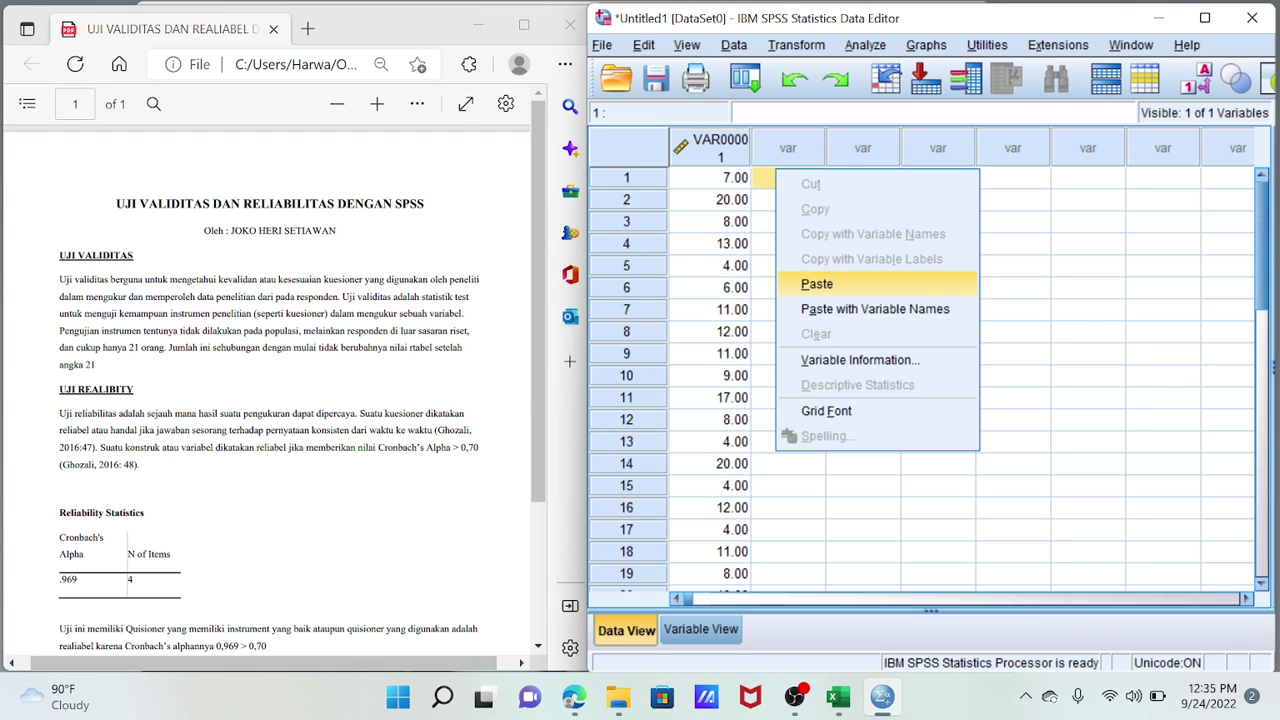
pyautogui.click(816, 284)
# Step: Copy the Faktor Harga (X3) totals from P4:P24 in Excel and paste them into the third SPSS data column from row 1
pyautogui.click(838, 697)
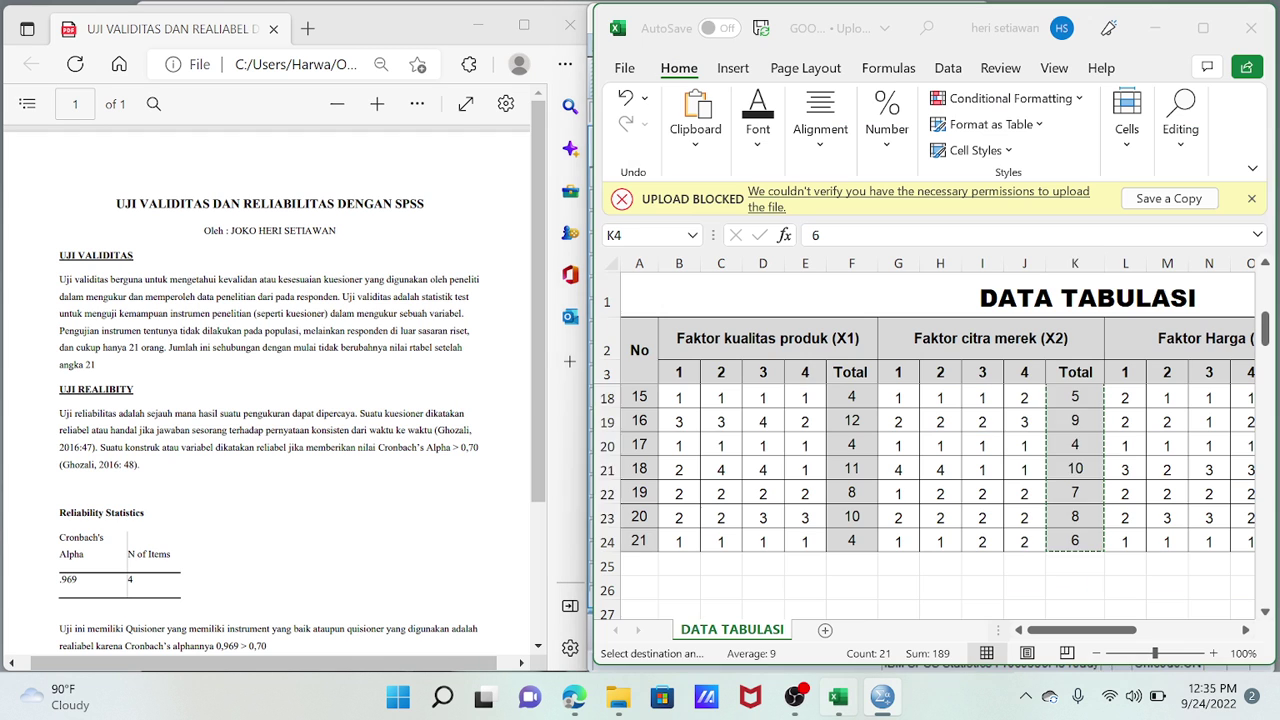
pyautogui.hscroll(5, 938, 444)
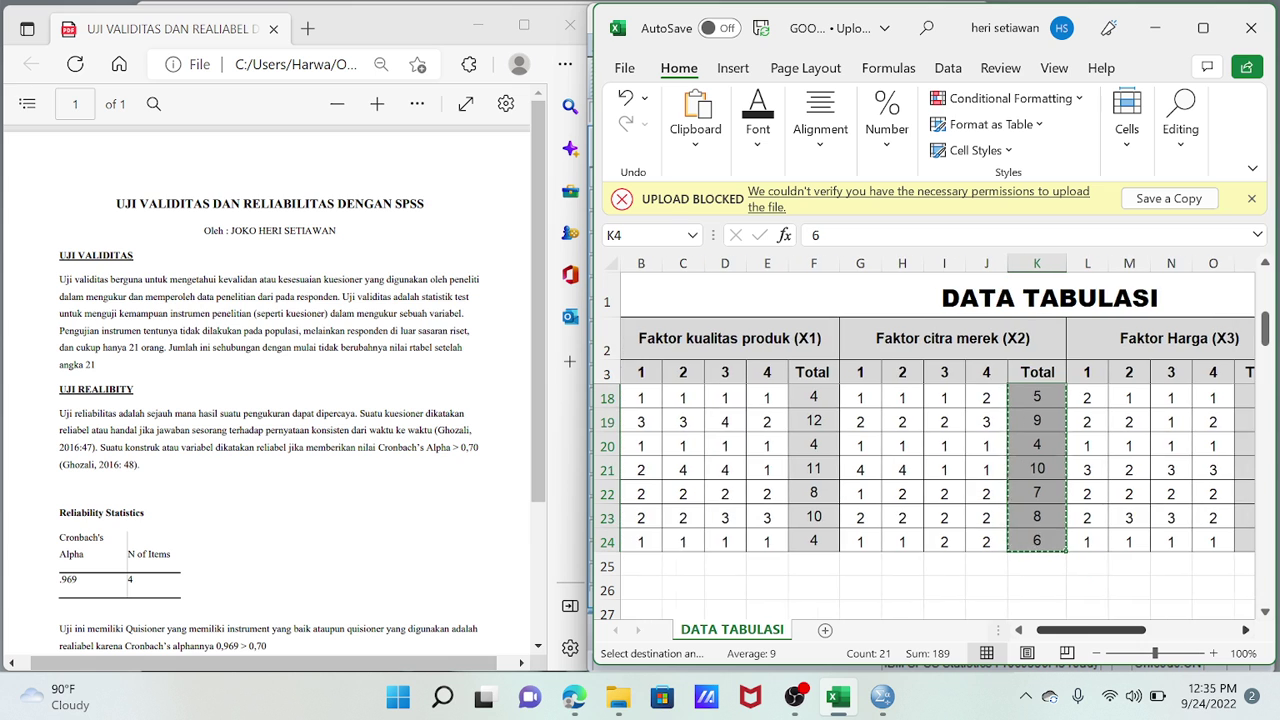
pyautogui.scroll(1, 938, 444)
pyautogui.scroll(4, 938, 444)
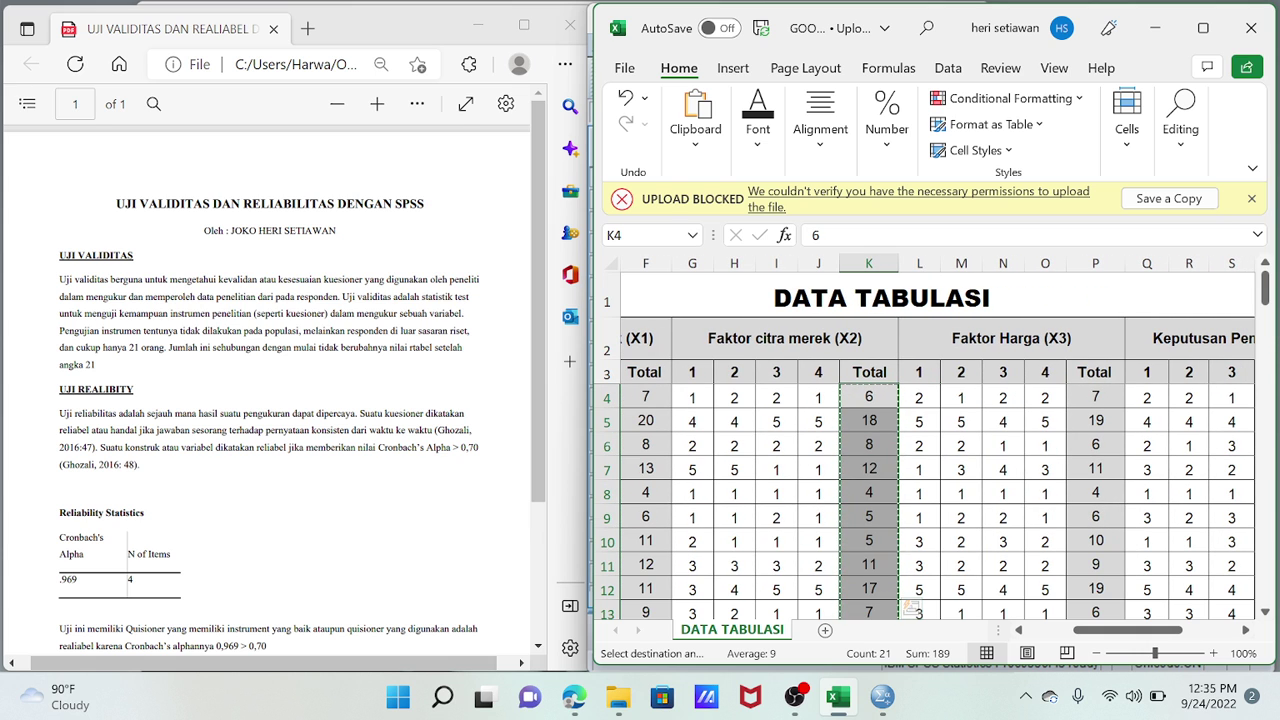
pyautogui.moveTo(1095, 397); pyautogui.dragTo(1122, 558)
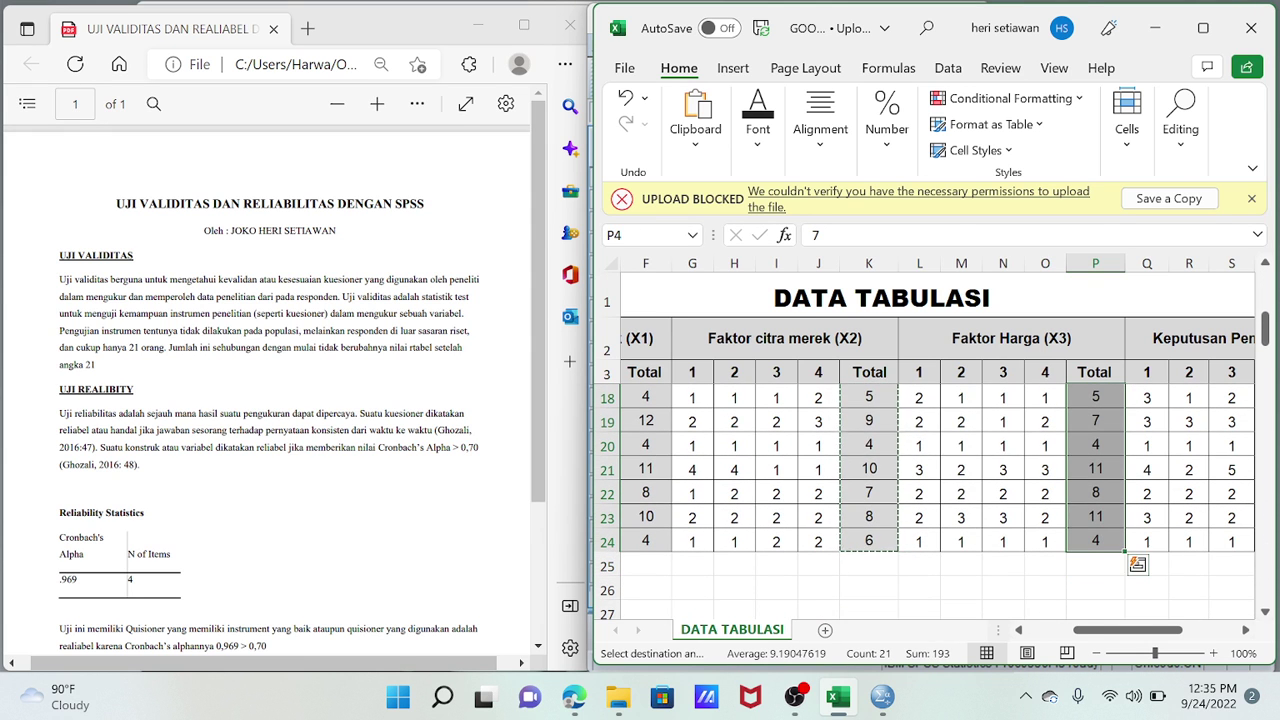
pyautogui.rightClick(1095, 545)
pyautogui.click(920, 81)
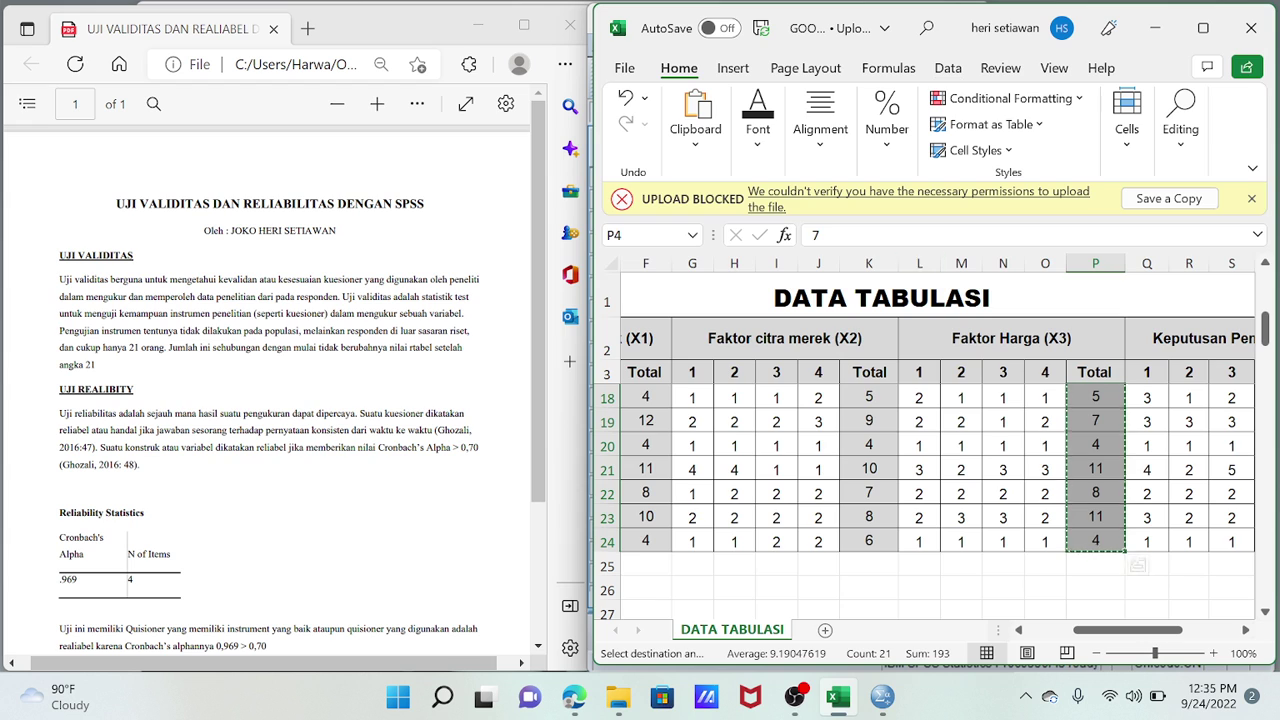
pyautogui.click(882, 697)
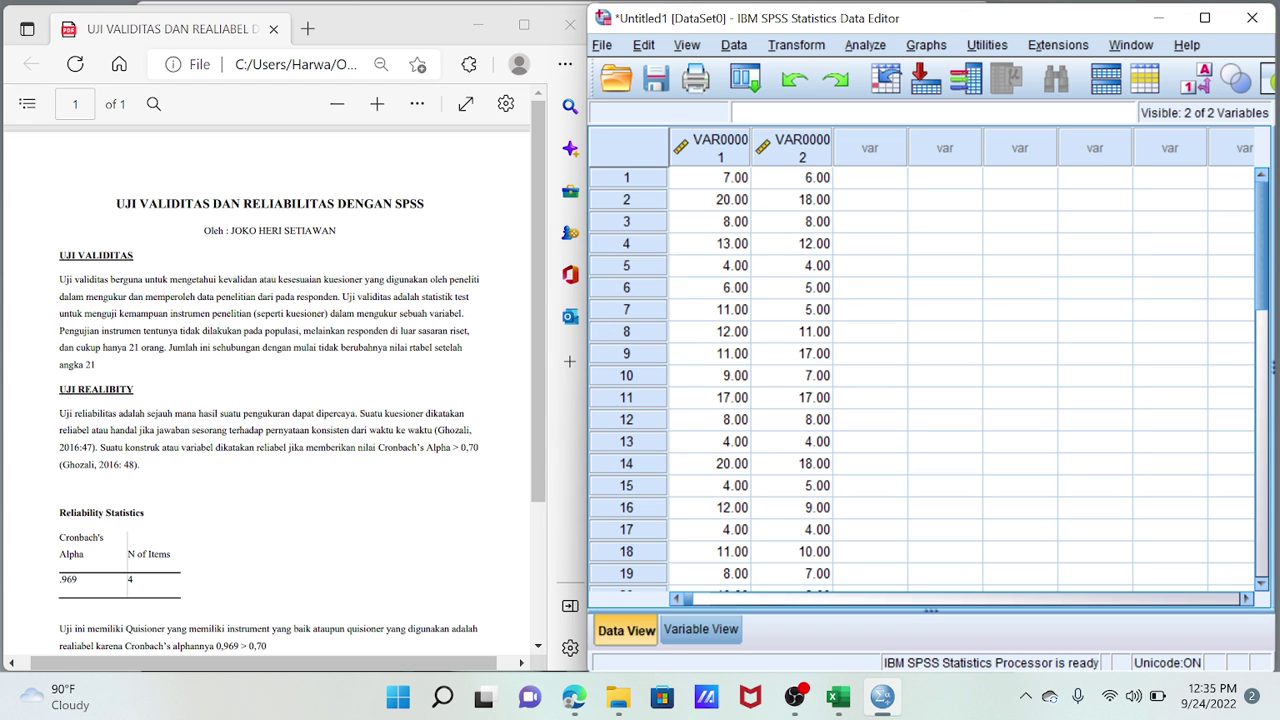
pyautogui.click(876, 180)
pyautogui.rightClick(877, 182)
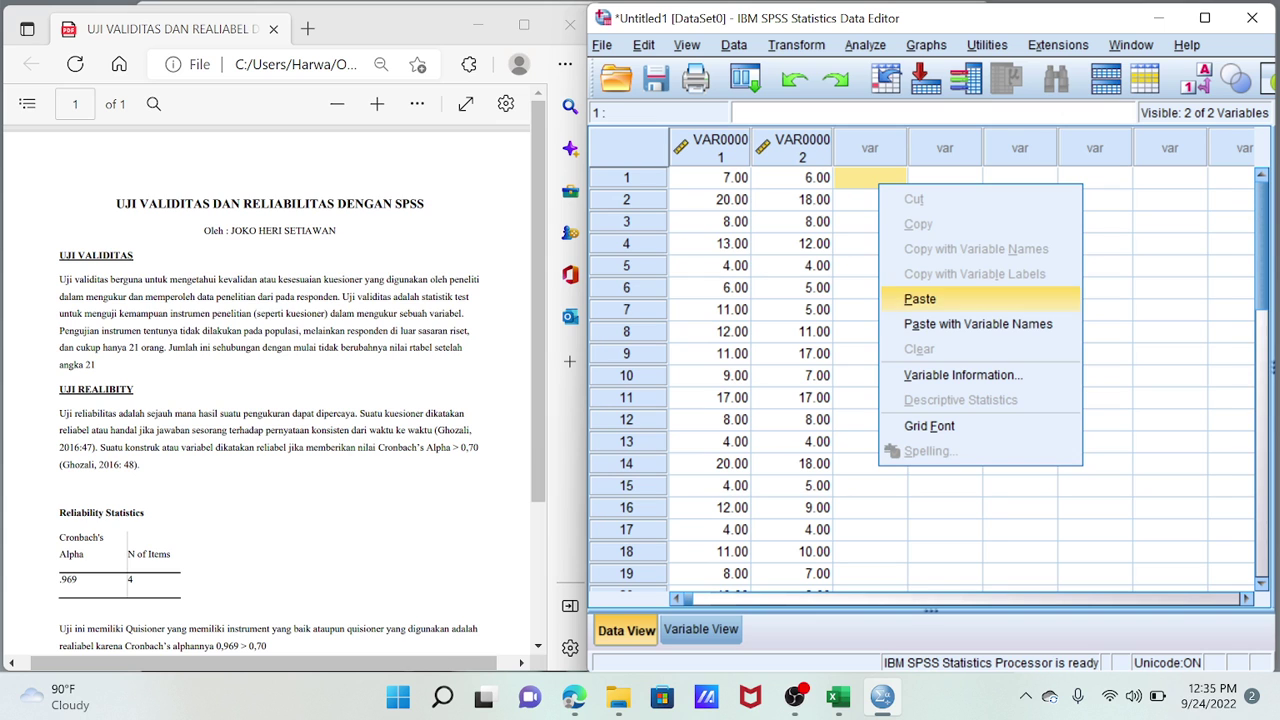
pyautogui.click(919, 298)
# Step: Copy the Keputusan Pembelian (Y) totals from U4:U24 in Excel and paste them into the fourth SPSS data column from row 1
pyautogui.click(838, 697)
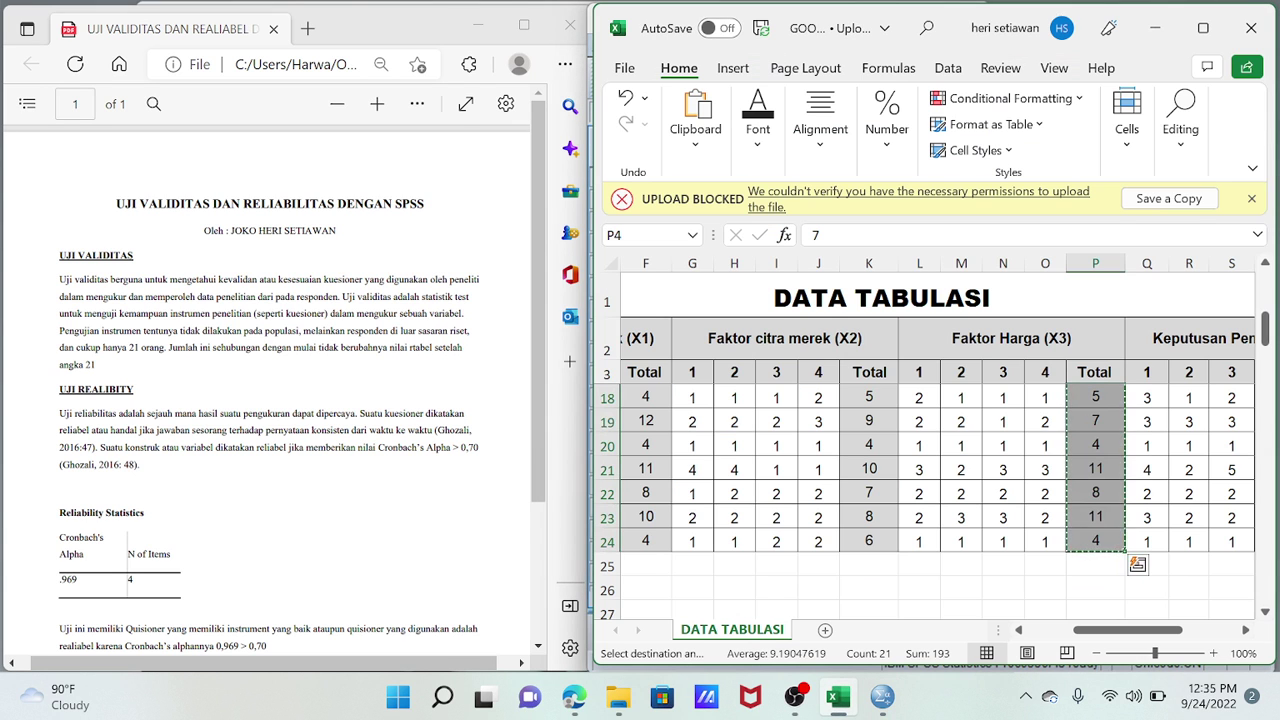
pyautogui.hscroll(1, 941, 444)
pyautogui.hscroll(2, 940, 480)
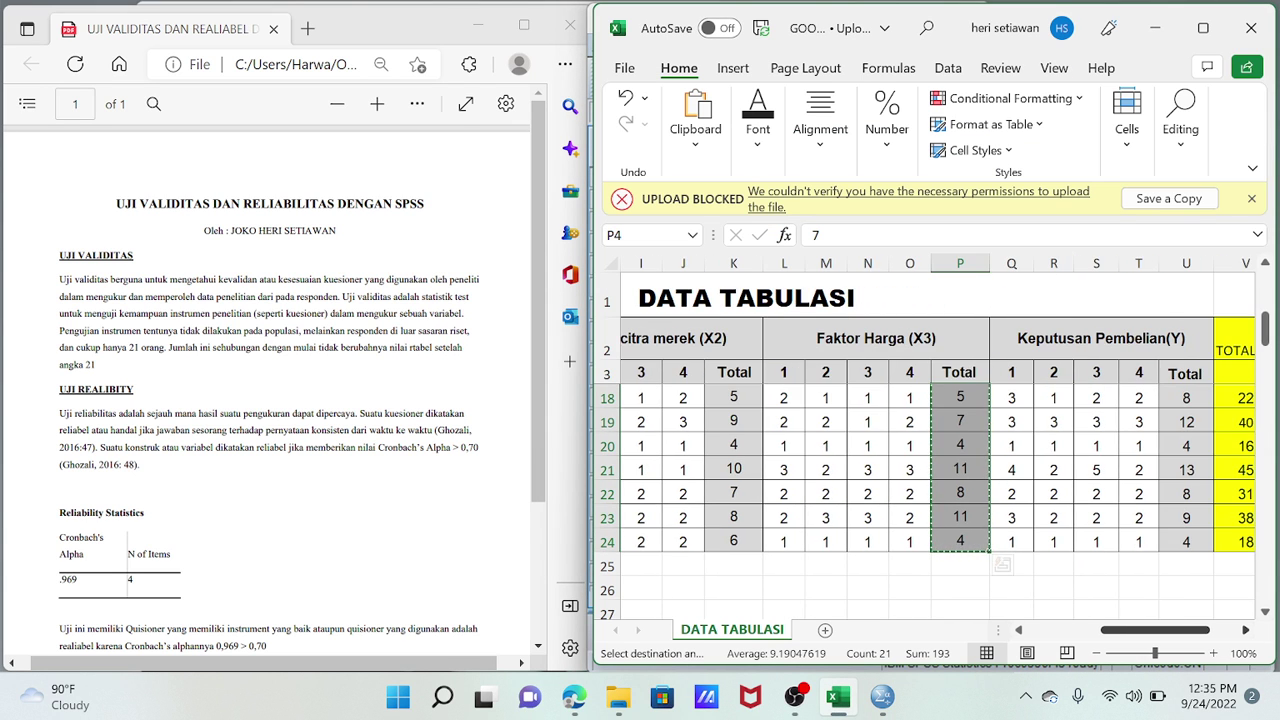
pyautogui.scroll(5, 940, 480)
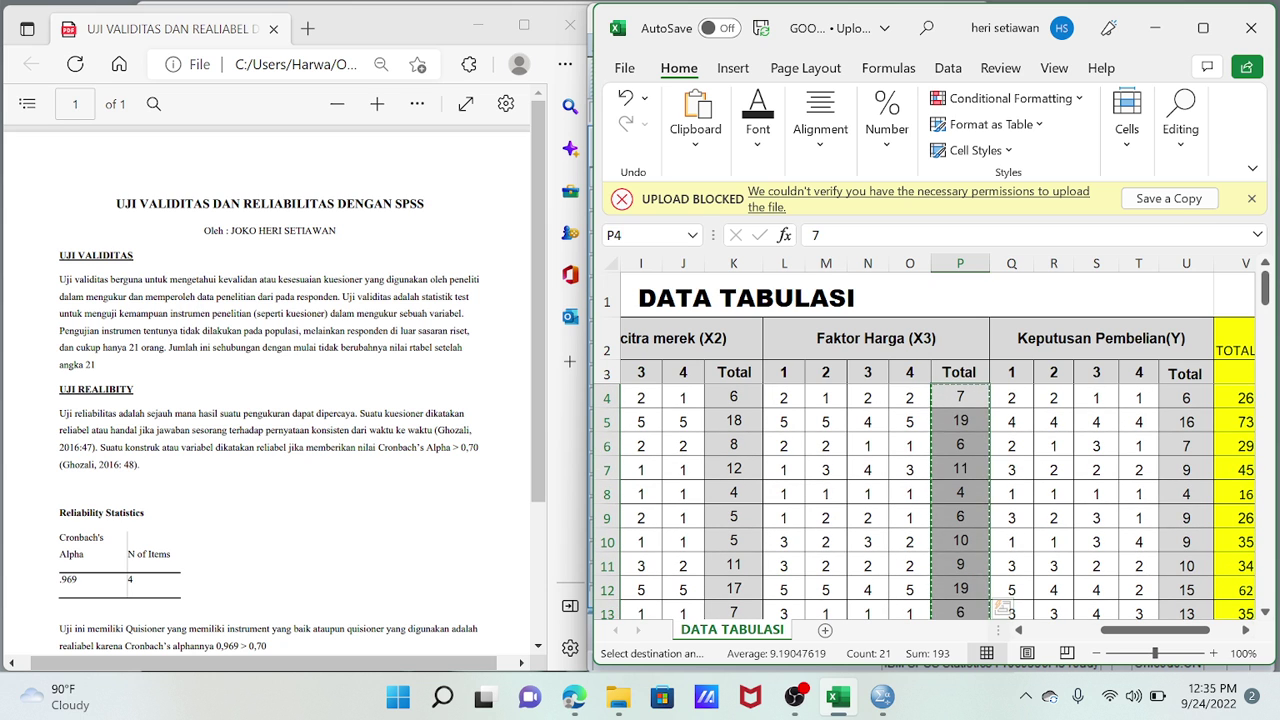
pyautogui.moveTo(1186, 397); pyautogui.dragTo(1200, 590)
pyautogui.rightClick(1190, 590)
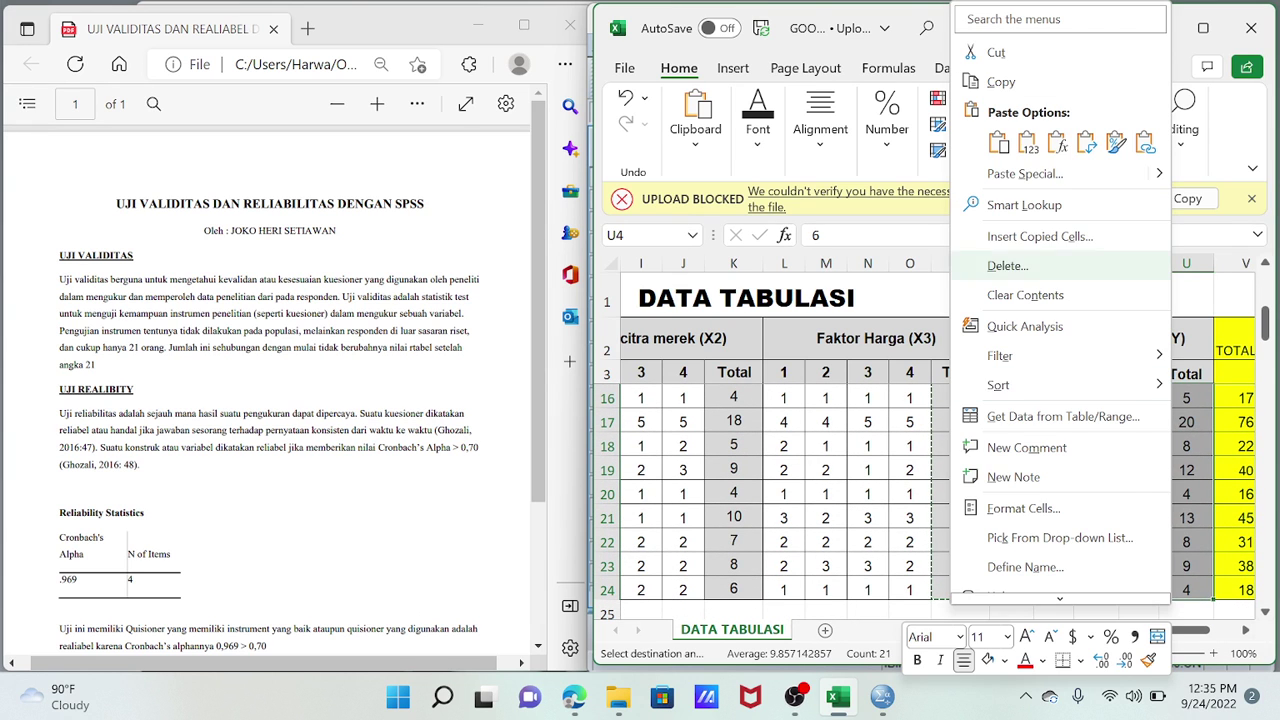
pyautogui.click(1000, 81)
pyautogui.hotkey('alt', 'Tab')
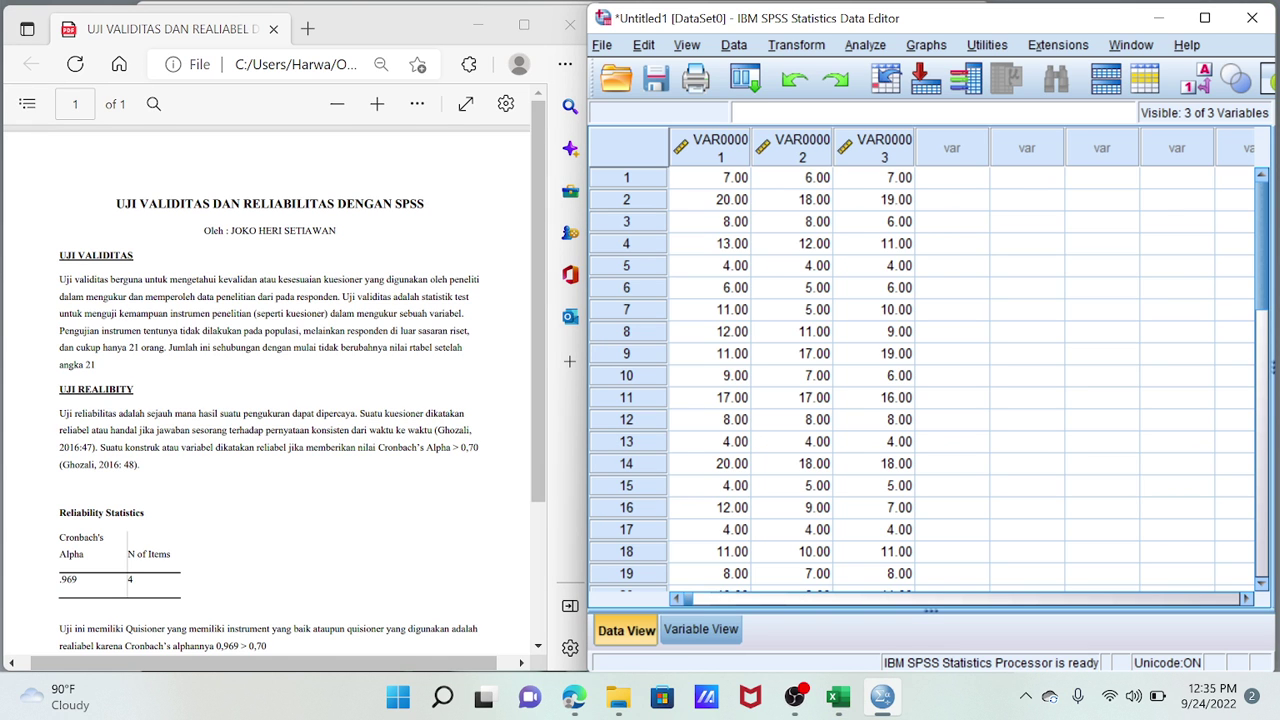
pyautogui.click(951, 177)
pyautogui.rightClick(945, 175)
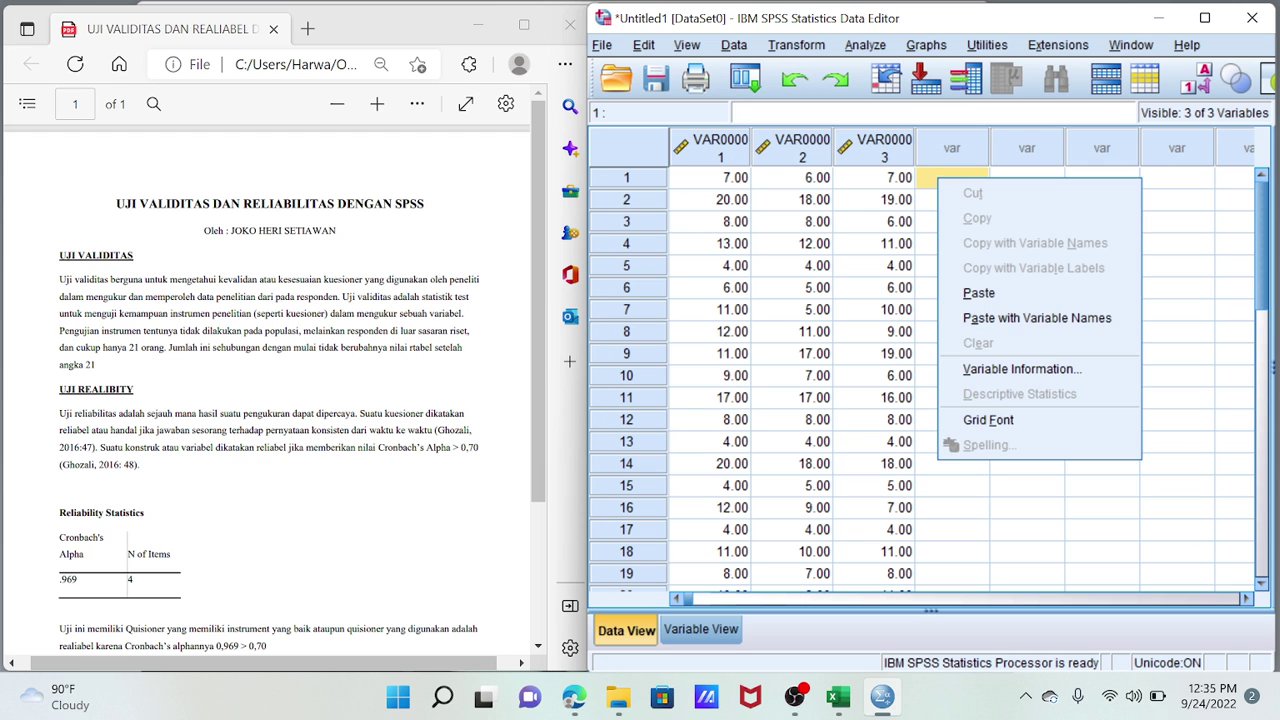
pyautogui.click(1000, 290)
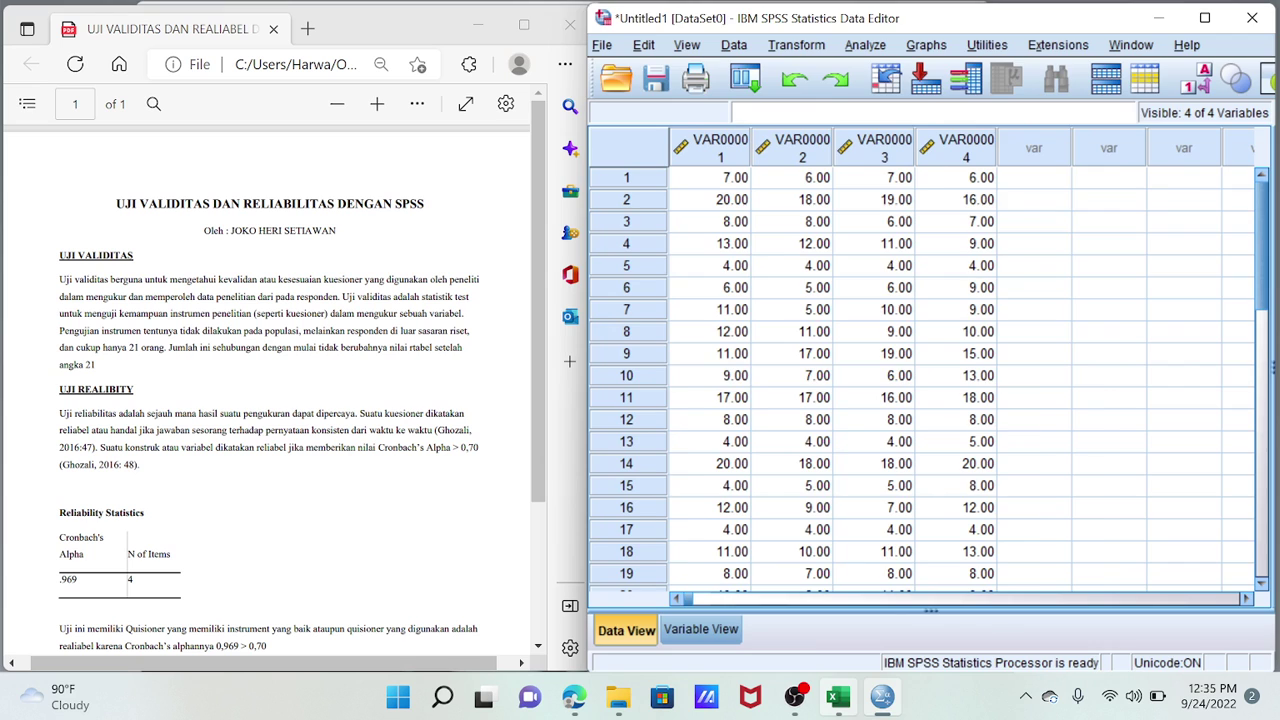
# Step: Copy the overall TOTAL values from V4:V24 in Excel and paste them into the fifth SPSS data column from row 1
pyautogui.hotkey('alt', 'Tab')
pyautogui.hscroll(3, 938, 444)
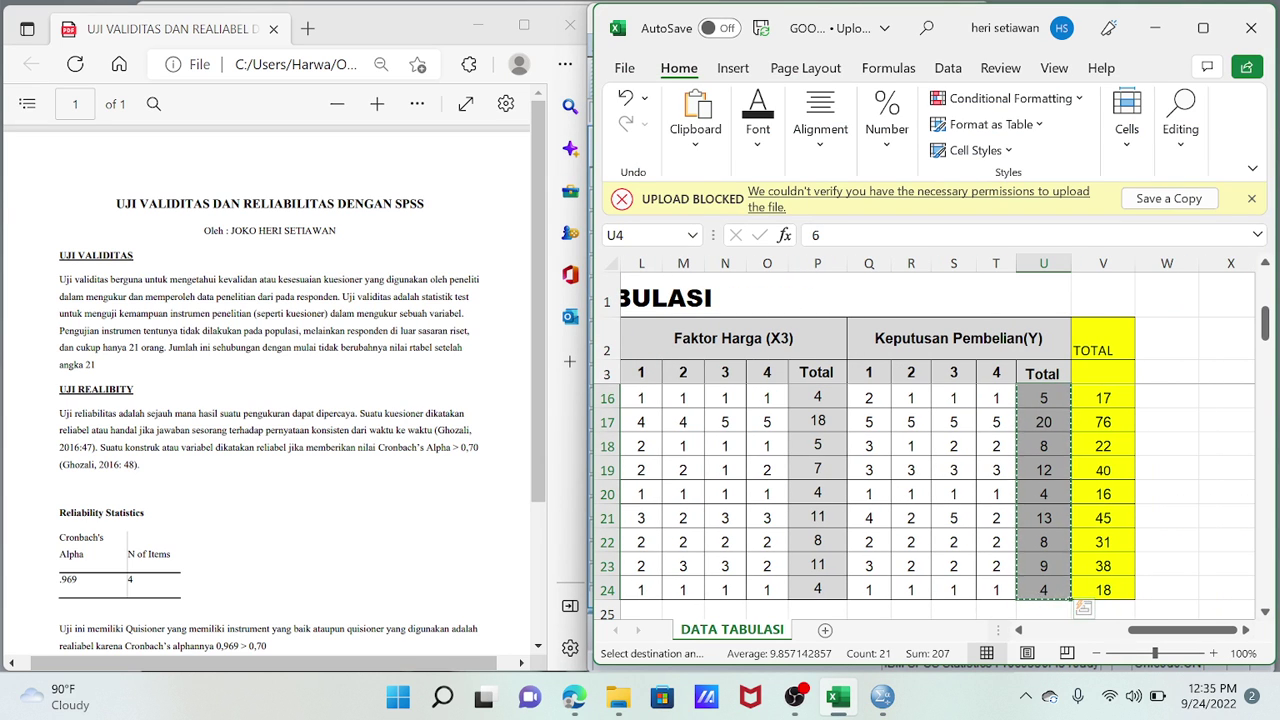
pyautogui.scroll(4, 938, 490)
pyautogui.moveTo(1103, 398); pyautogui.dragTo(1105, 600)
pyautogui.rightClick(1105, 600)
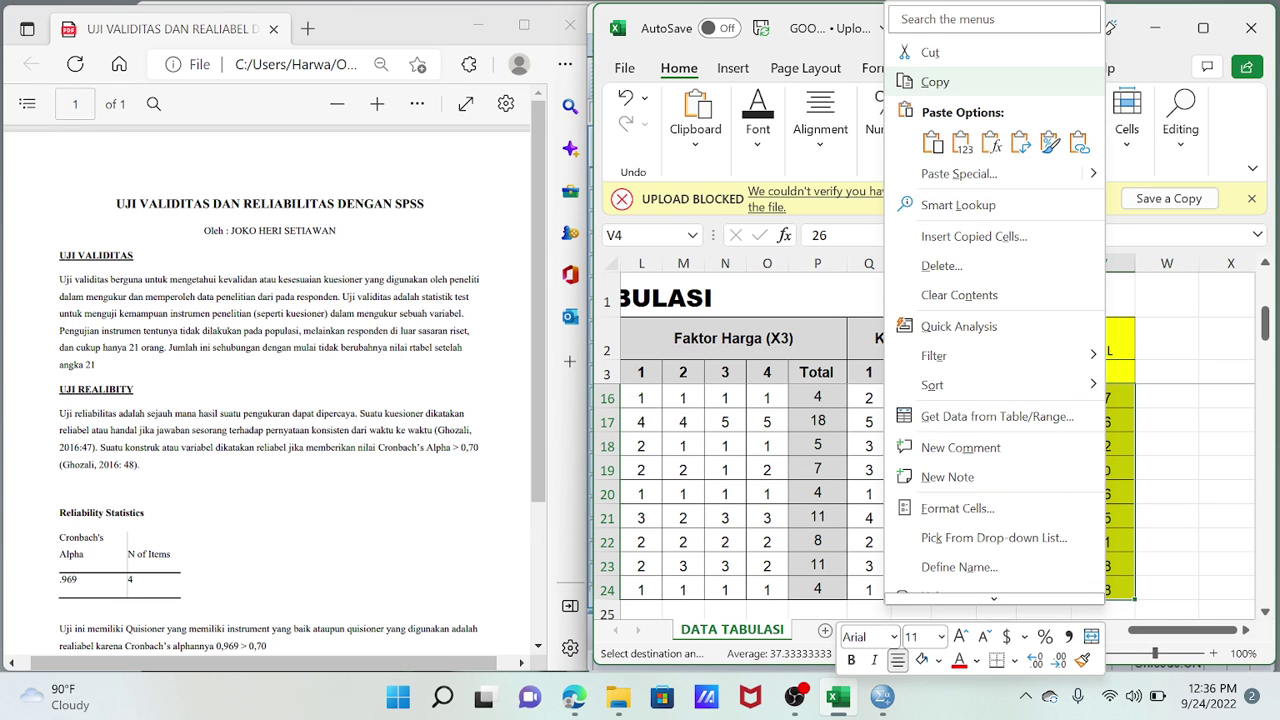
pyautogui.click(935, 82)
pyautogui.hotkey('alt', 'Tab')
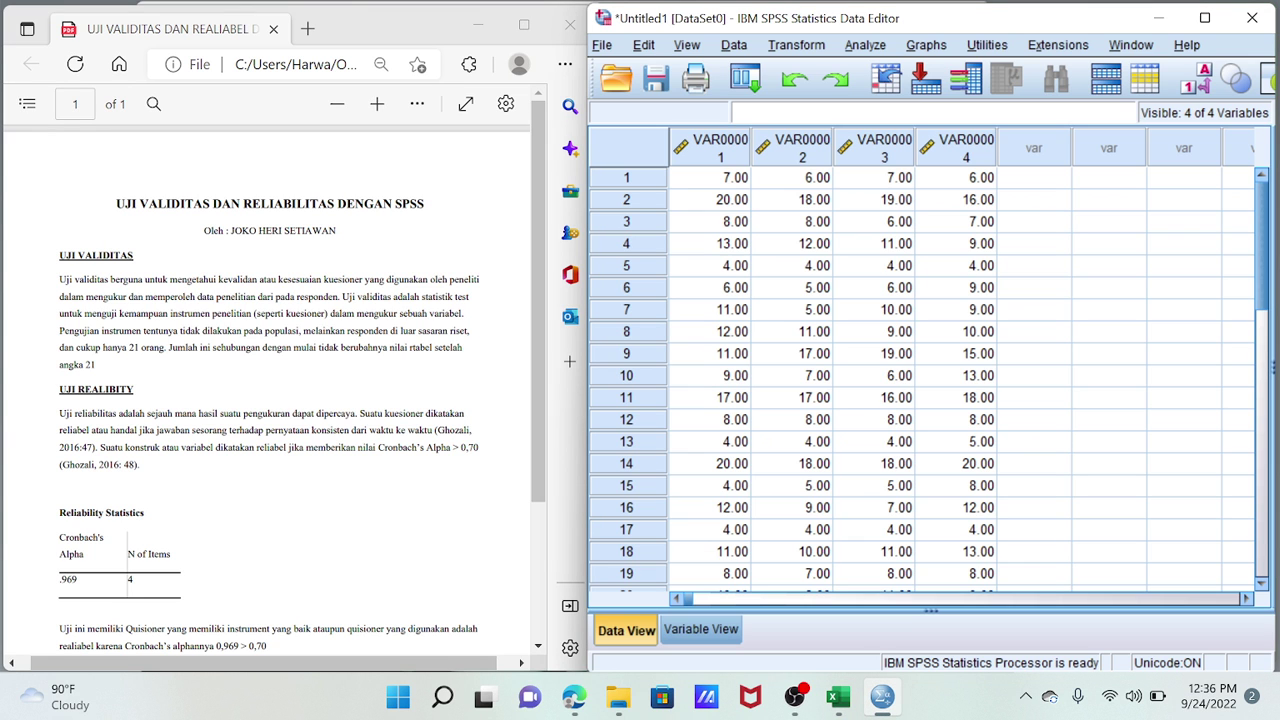
pyautogui.click(1034, 177)
pyautogui.rightClick(1040, 179)
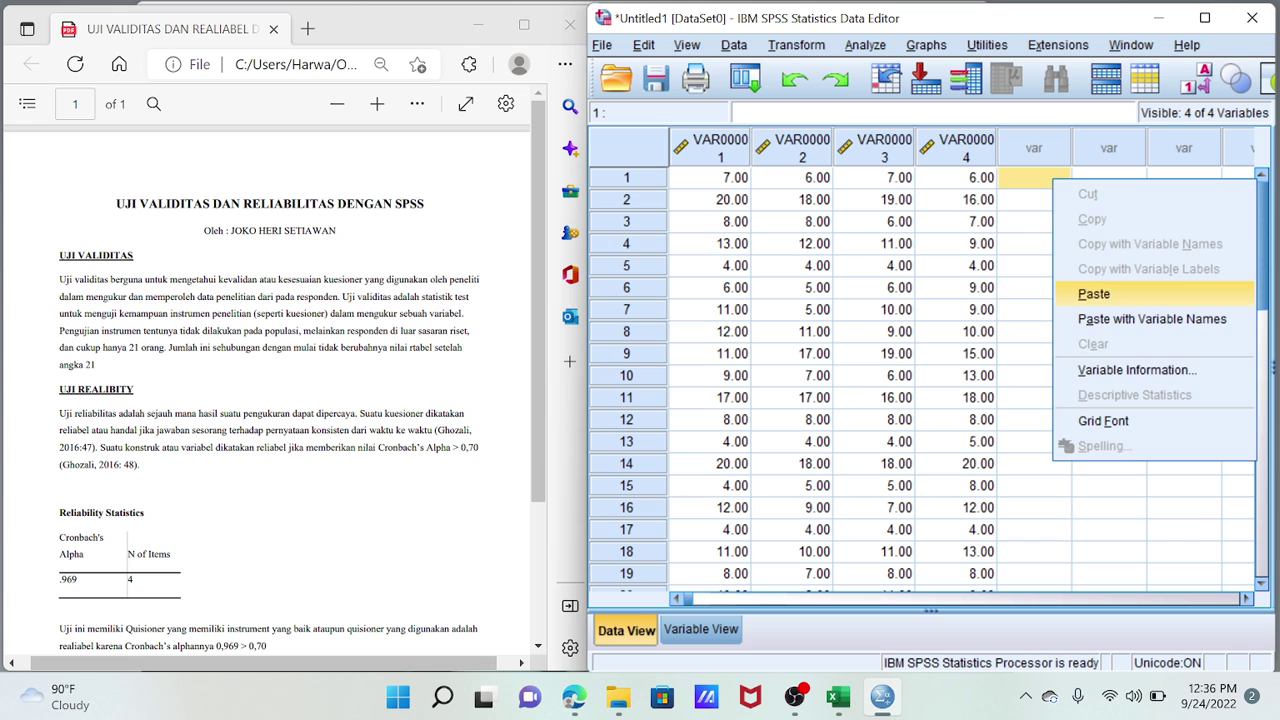
pyautogui.click(1075, 291)
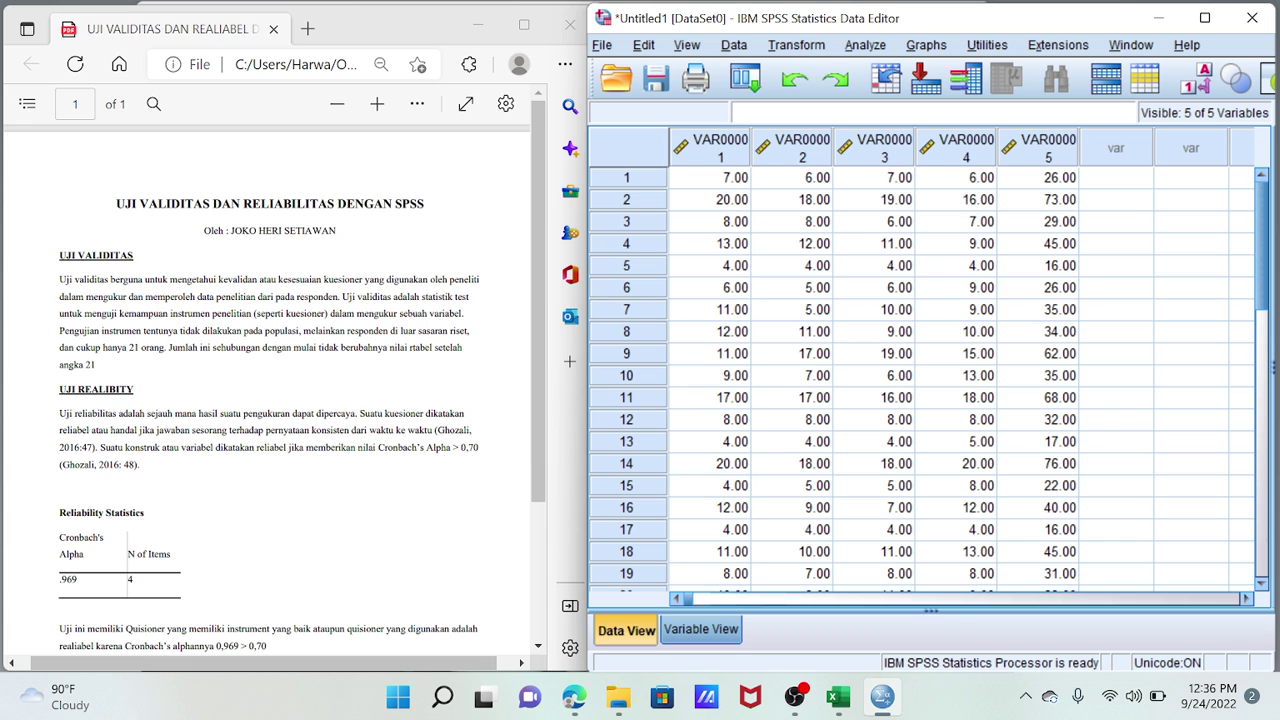
# Step: Rename the five SPSS variables in order as X1, X2, X3, Y and TOTAL
pyautogui.click(700, 629)
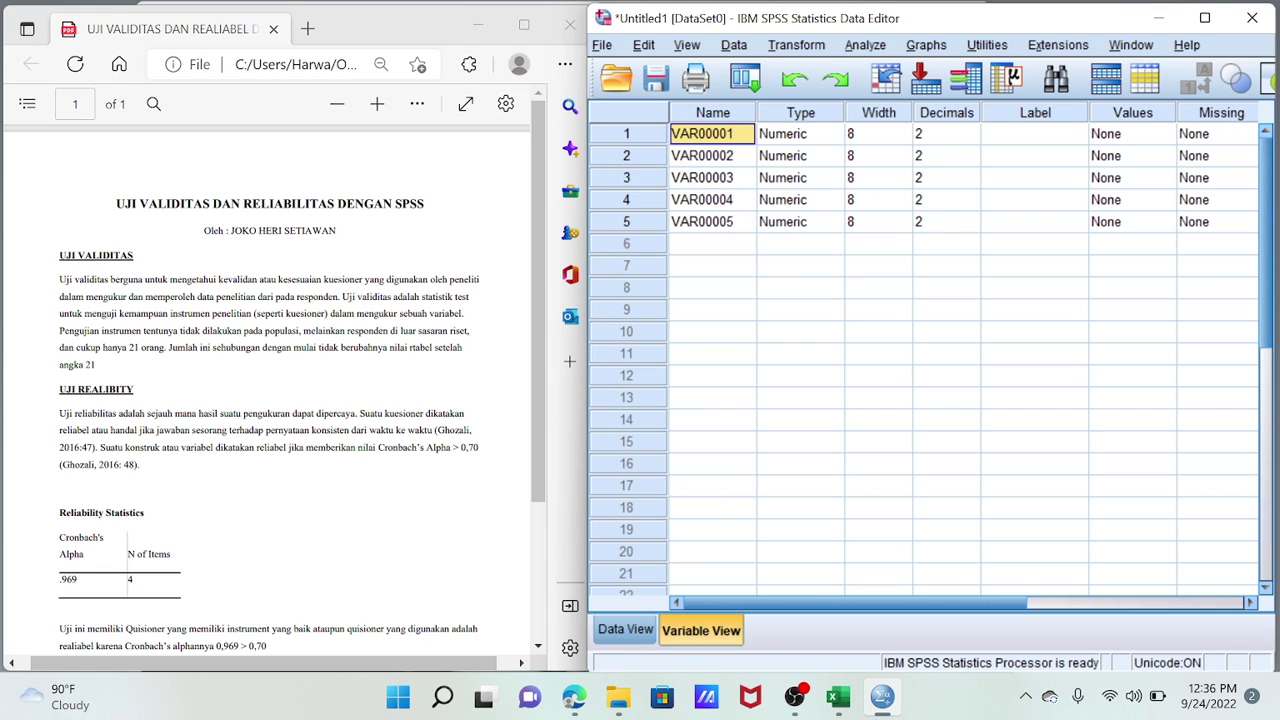
pyautogui.write('X')
pyautogui.press('Return')
pyautogui.write('X2')
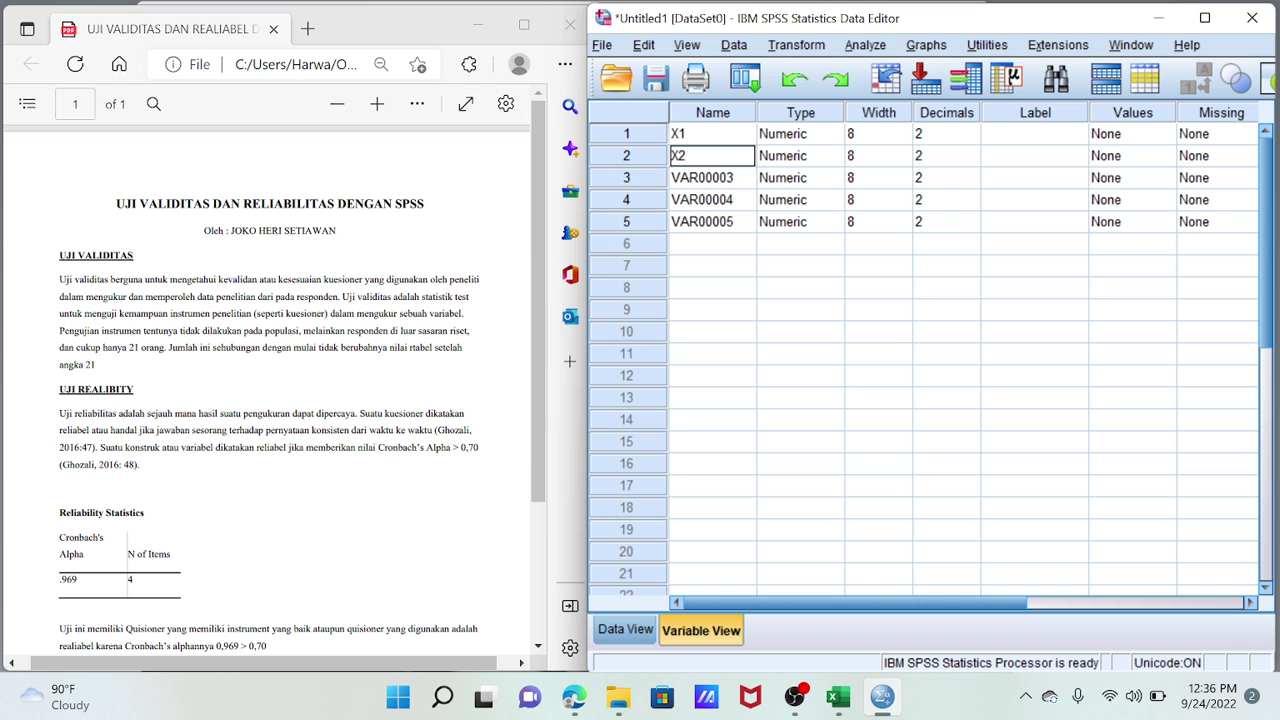
pyautogui.press('Return')
pyautogui.write('X3')
pyautogui.press('Return')
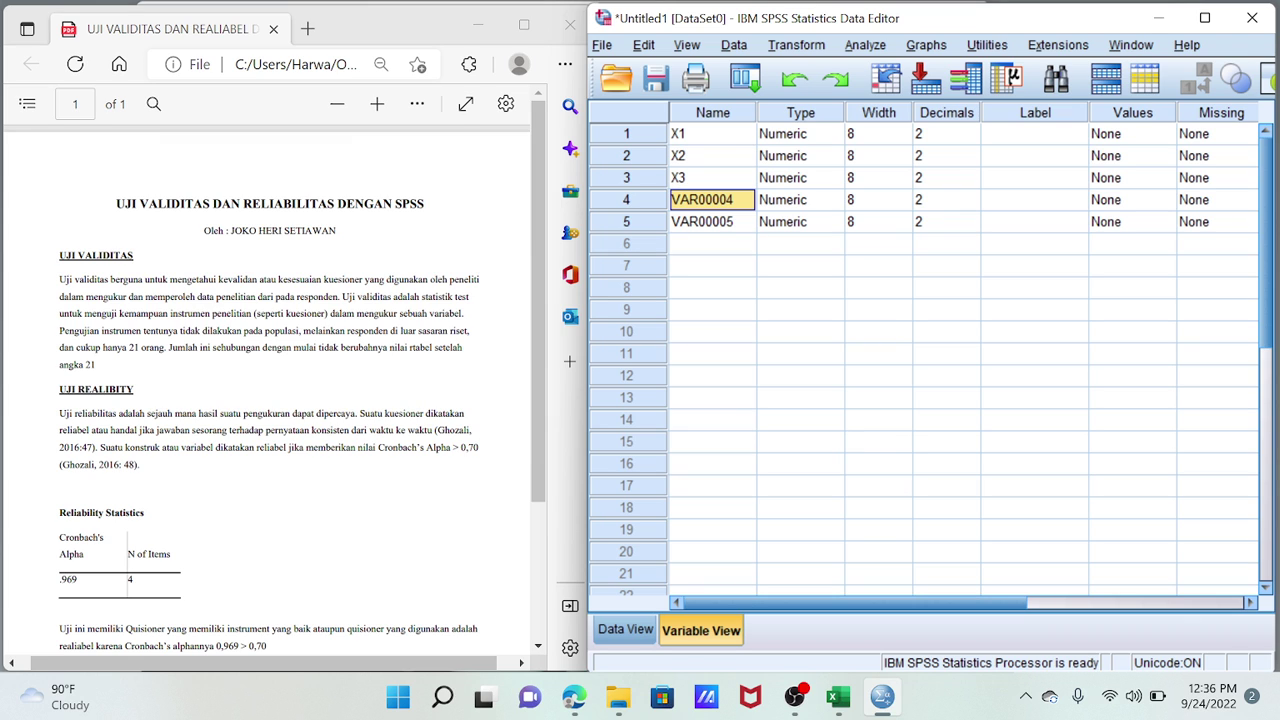
pyautogui.write('Y')
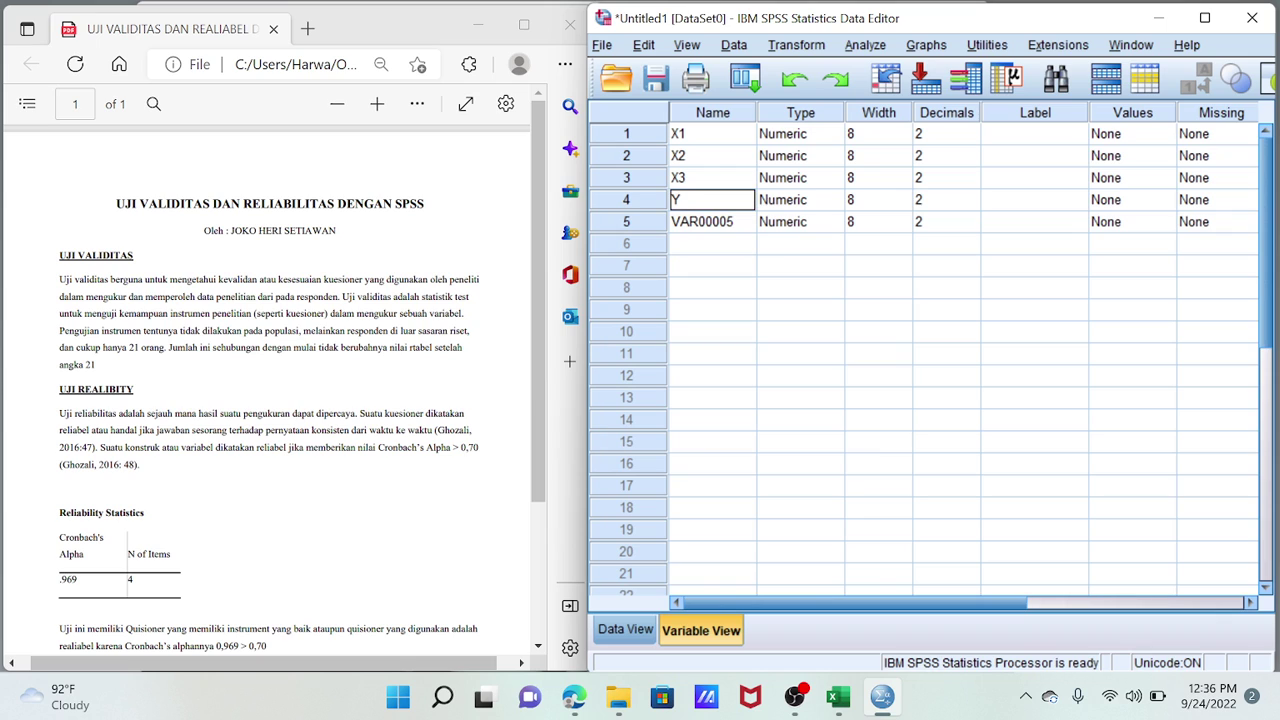
pyautogui.press('Return')
pyautogui.write('TOTAL')
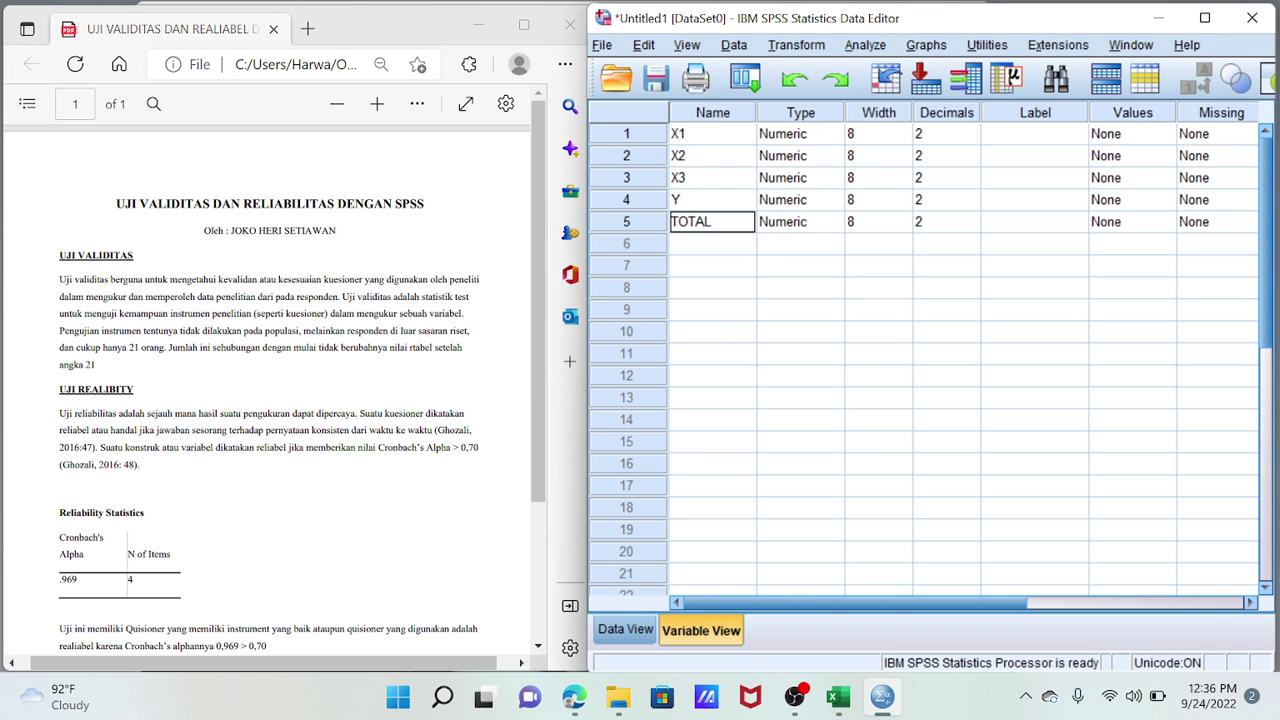
# Step: Set the number of decimals to 0 for X1, X2, X3, Y and TOTAL
pyautogui.click(940, 133)
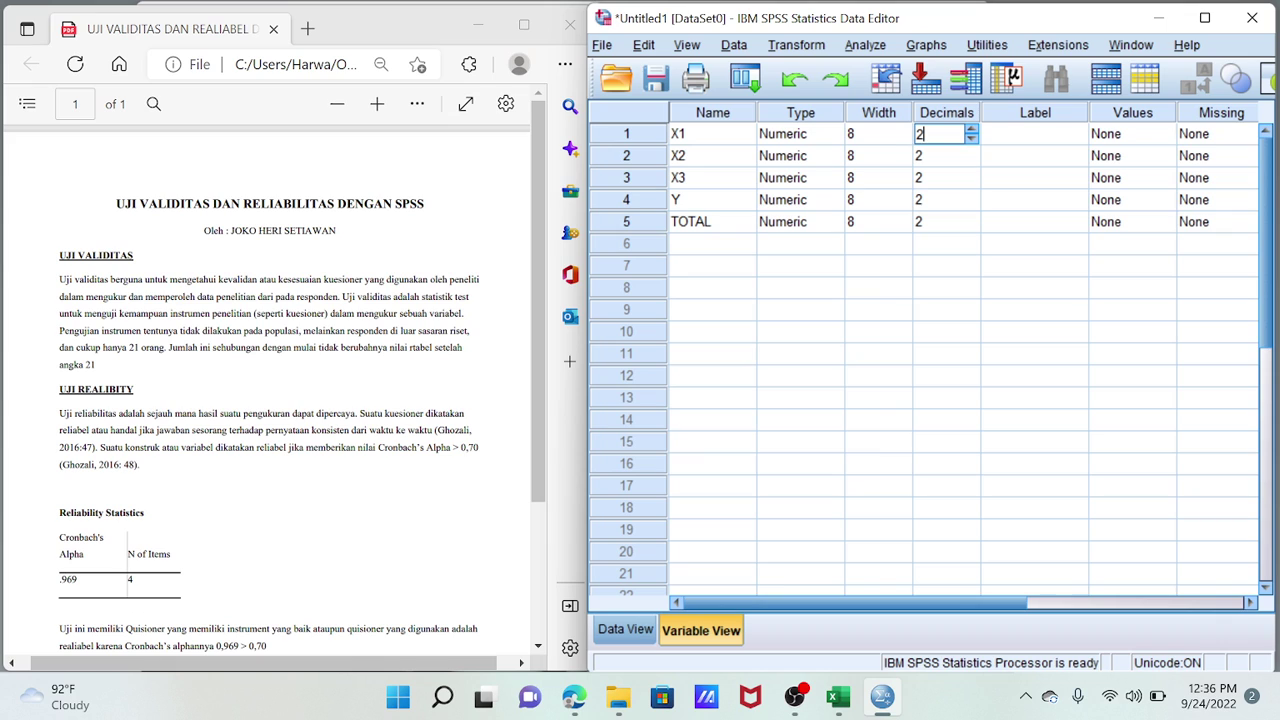
pyautogui.press('BackSpace')
pyautogui.write('0')
pyautogui.press('Return')
pyautogui.write('0')
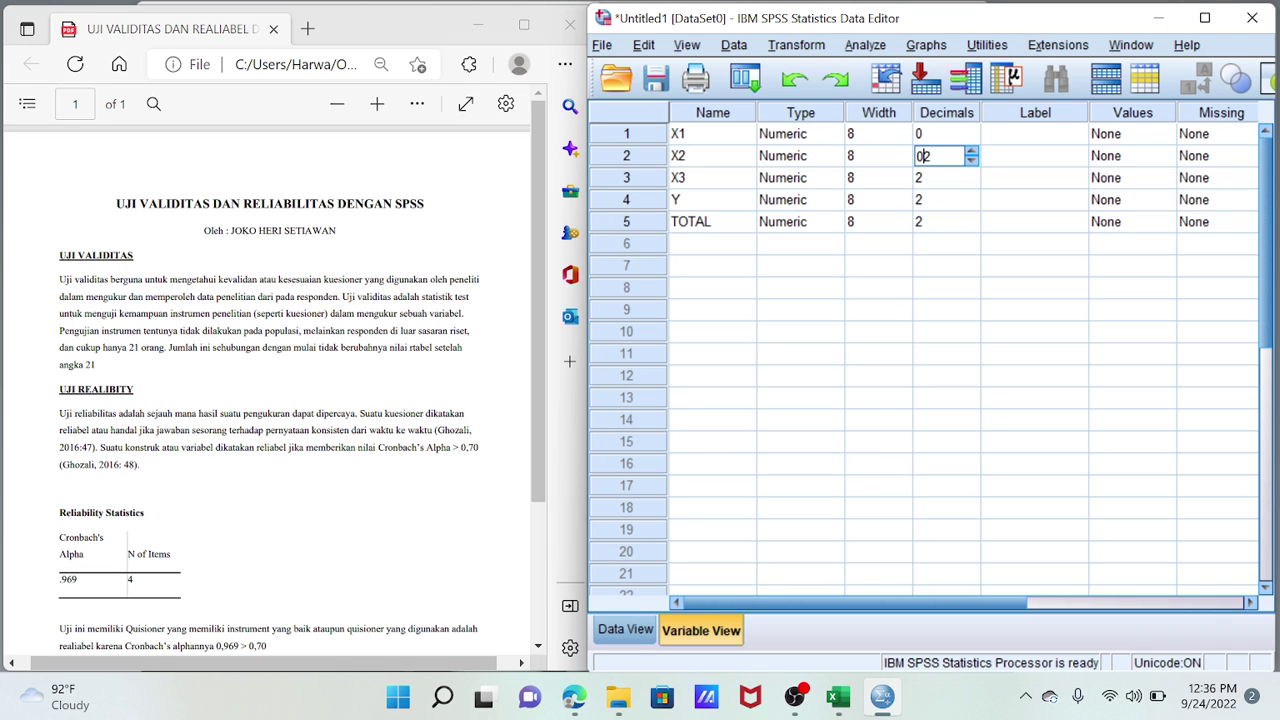
pyautogui.press('BackSpace')
pyautogui.press('Return')
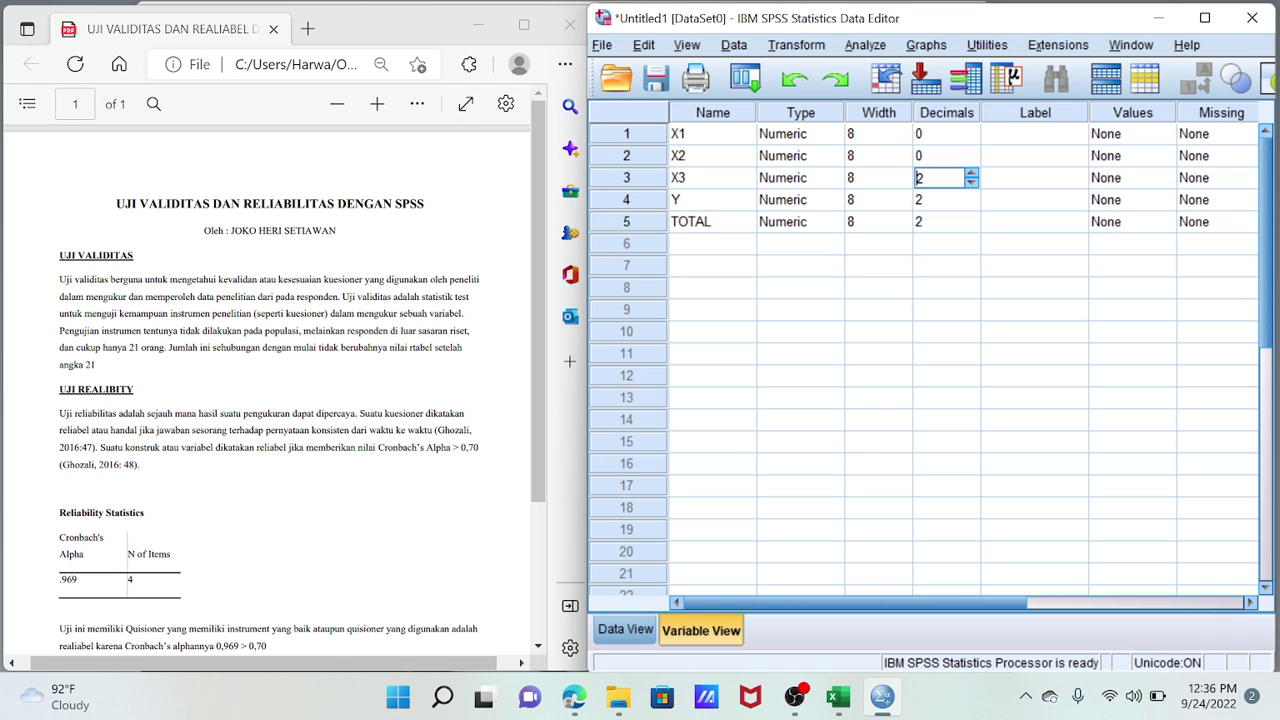
pyautogui.press('BackSpace')
pyautogui.write('0')
pyautogui.press('Return')
pyautogui.press('BackSpace')
pyautogui.write('0')
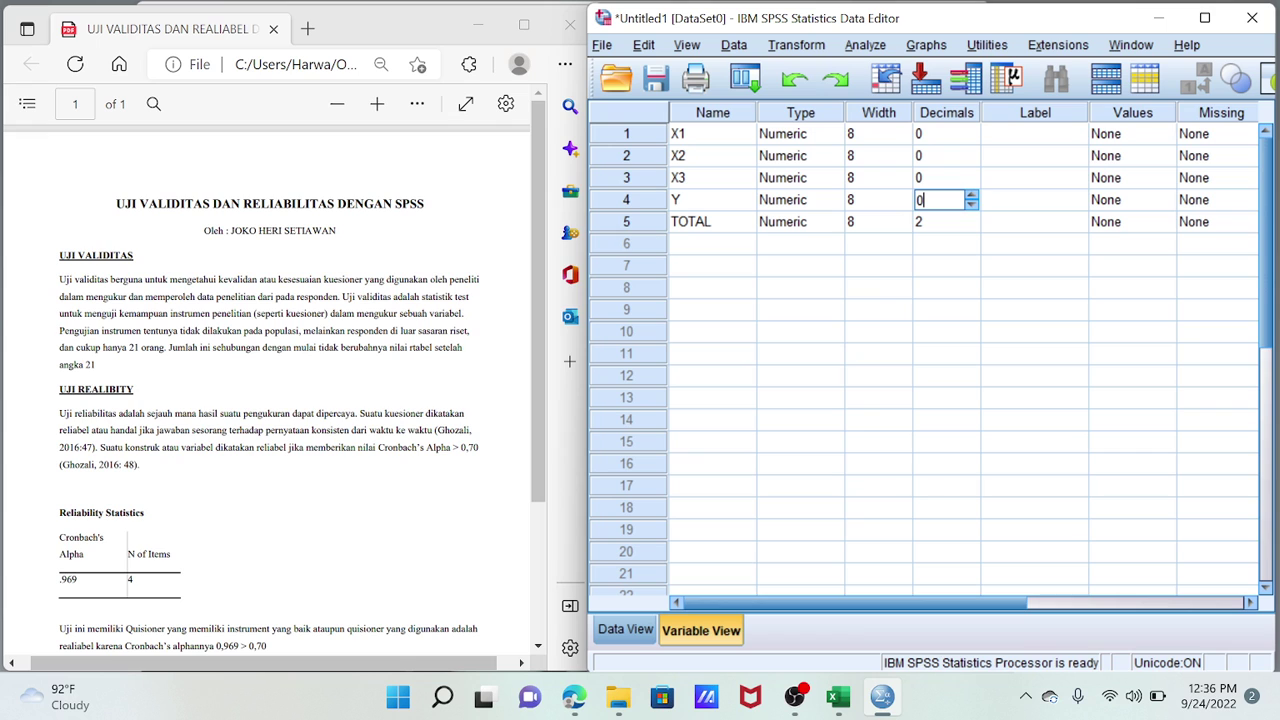
pyautogui.press('Return')
pyautogui.press('BackSpace')
pyautogui.write('0')
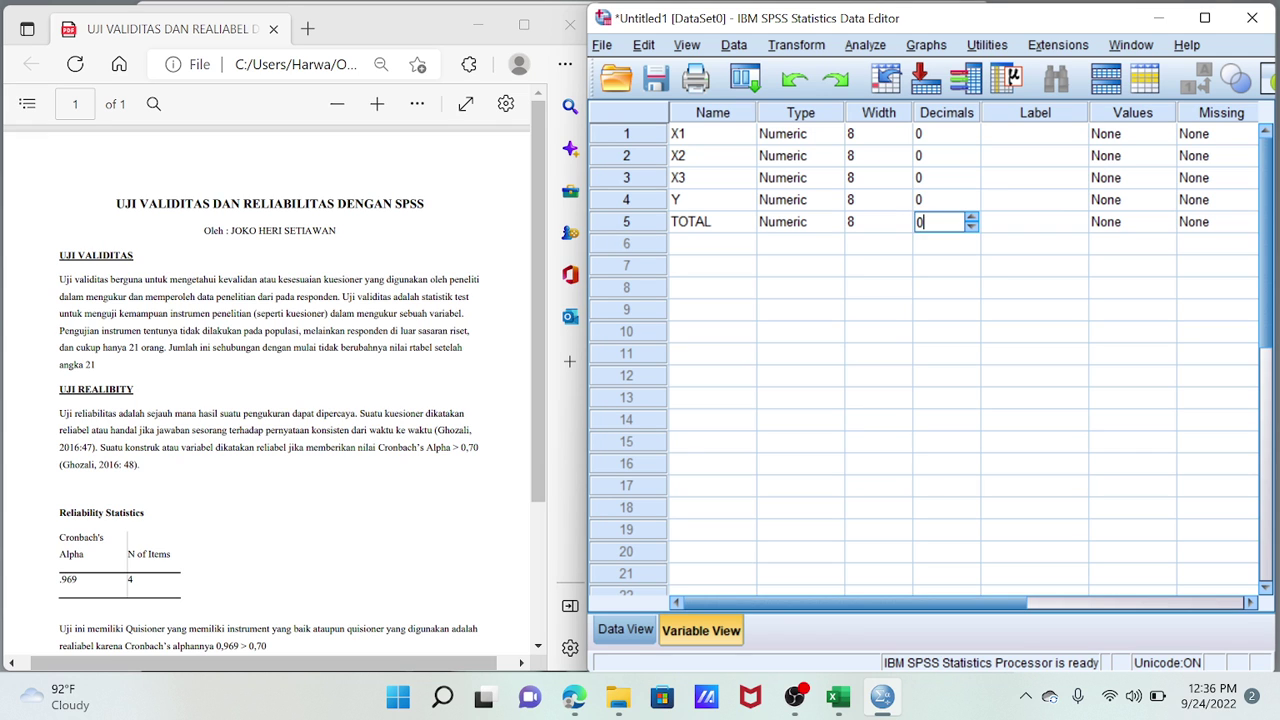
pyautogui.press('Return')
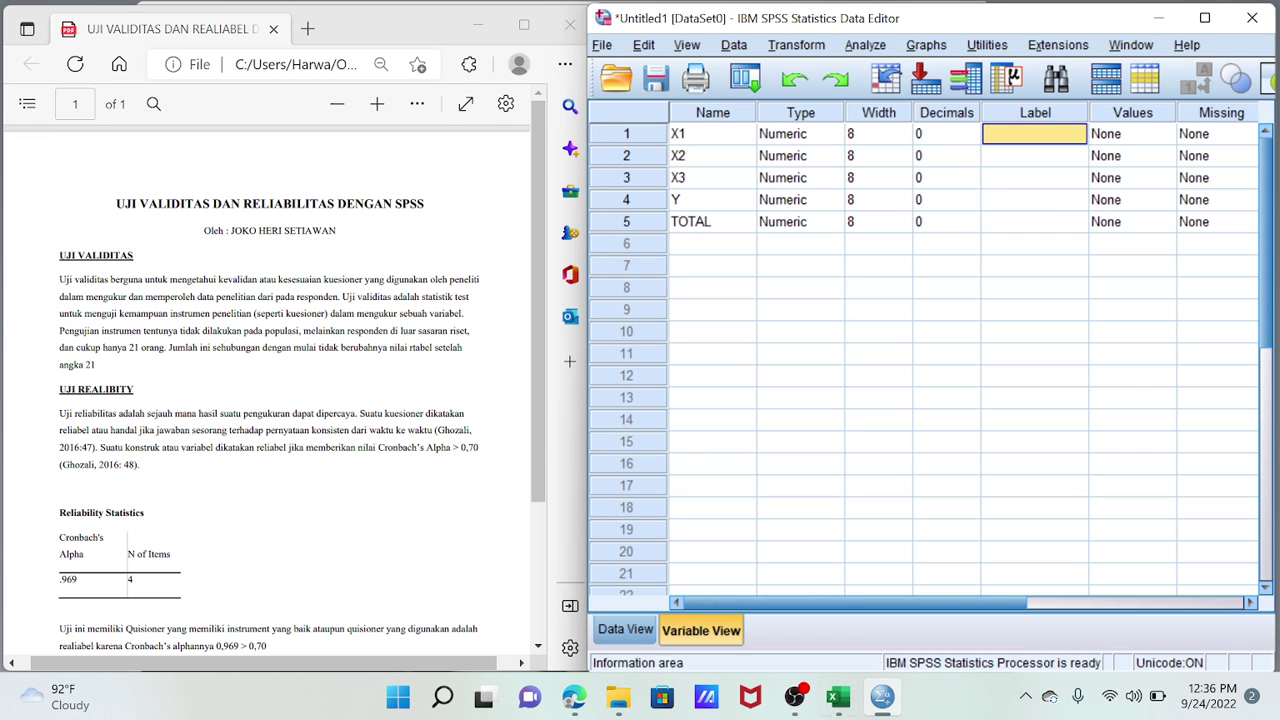
# Step: Check the factor headings in the Excel tabulation and label X1 "kualitas produk" and X2 "citra merek" in SPSS
pyautogui.click(838, 697)
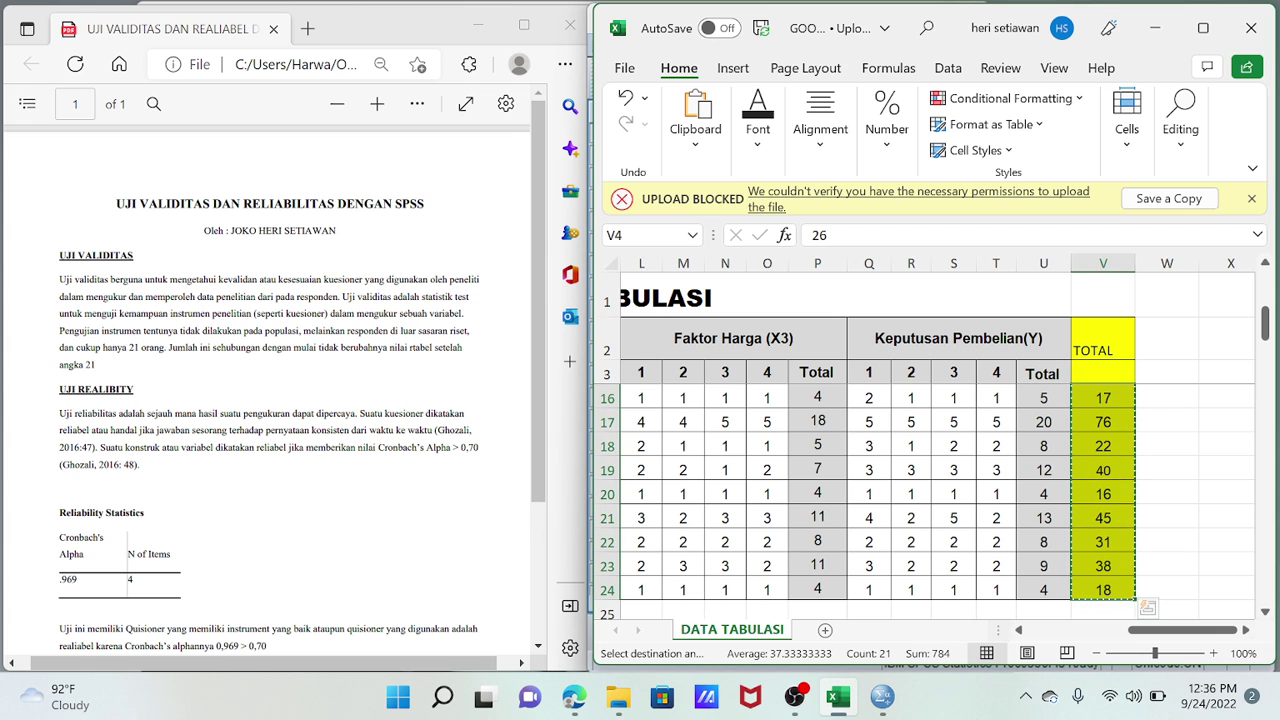
pyautogui.hscroll(-1, 930, 440)
pyautogui.hscroll(-10, 930, 440)
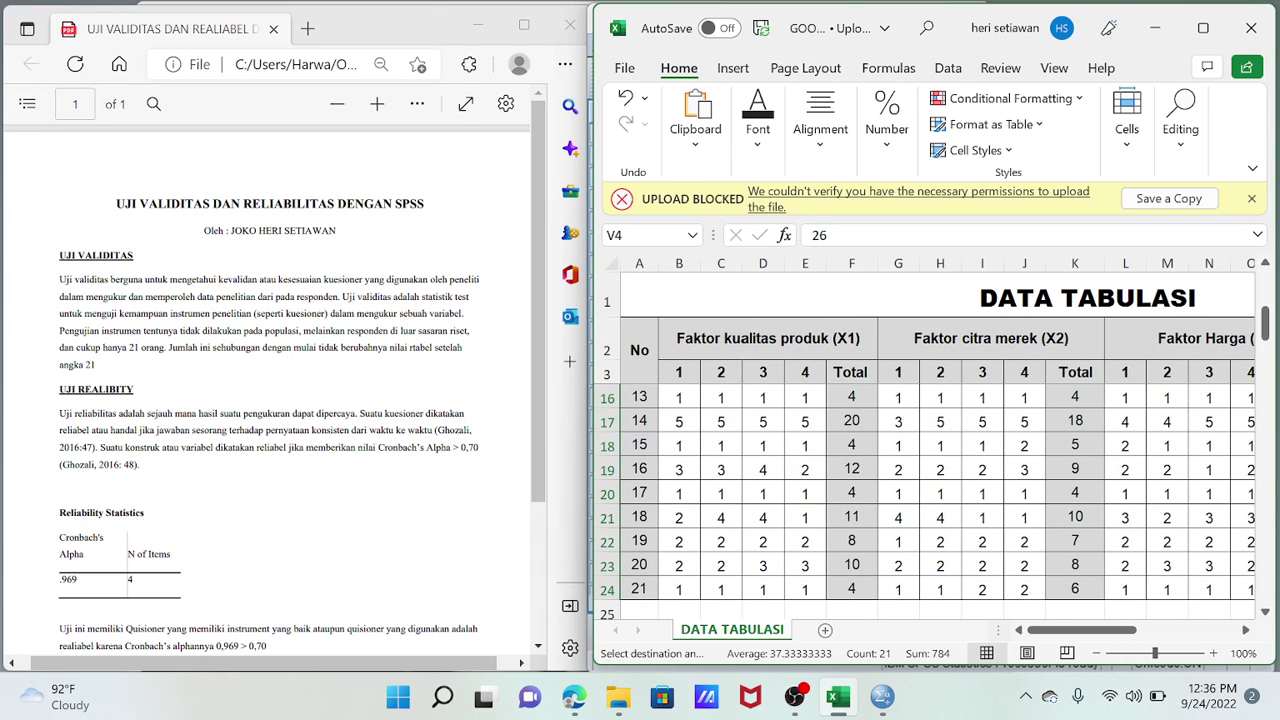
pyautogui.click(882, 697)
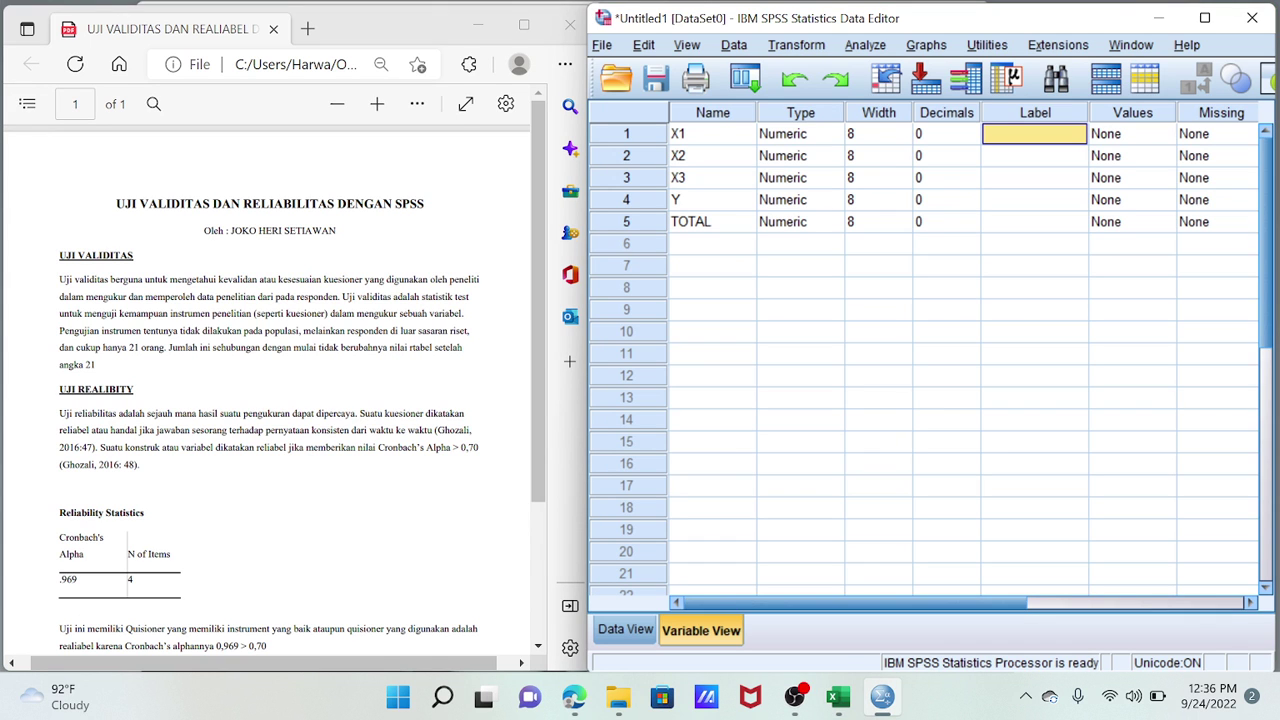
pyautogui.write('kuali')
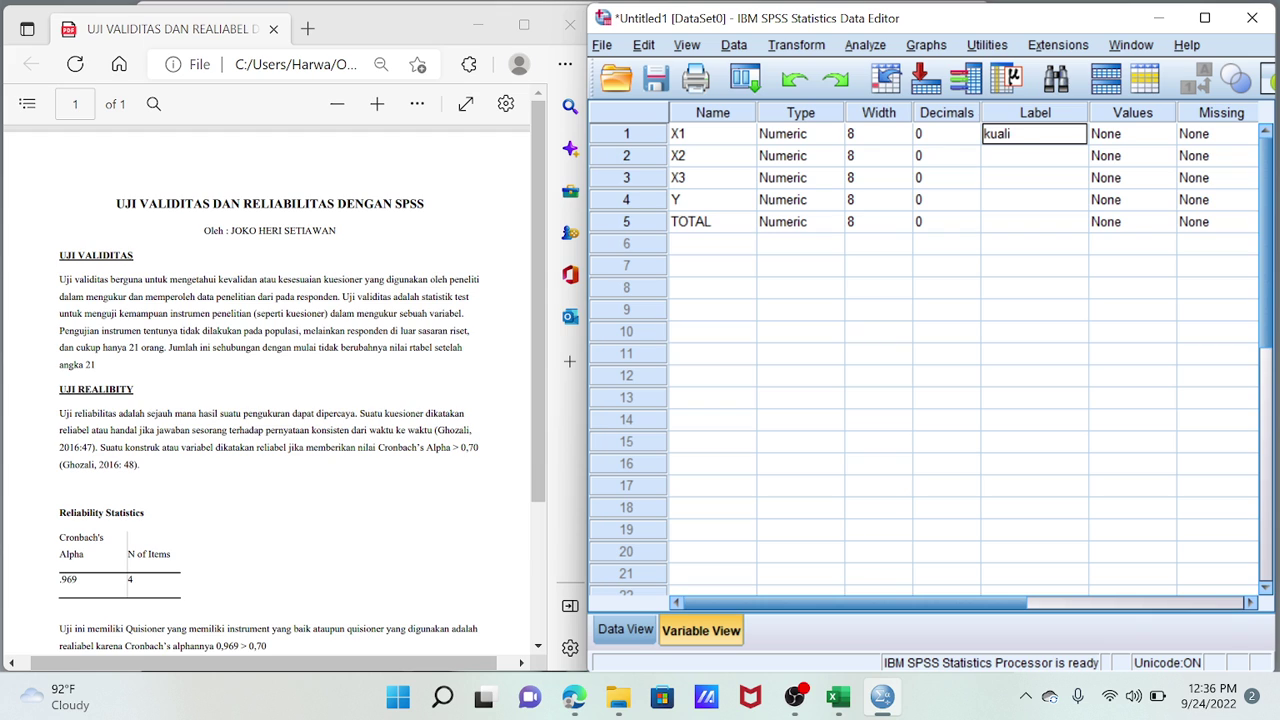
pyautogui.write('tas produk')
pyautogui.press('Return')
pyautogui.write('ci')
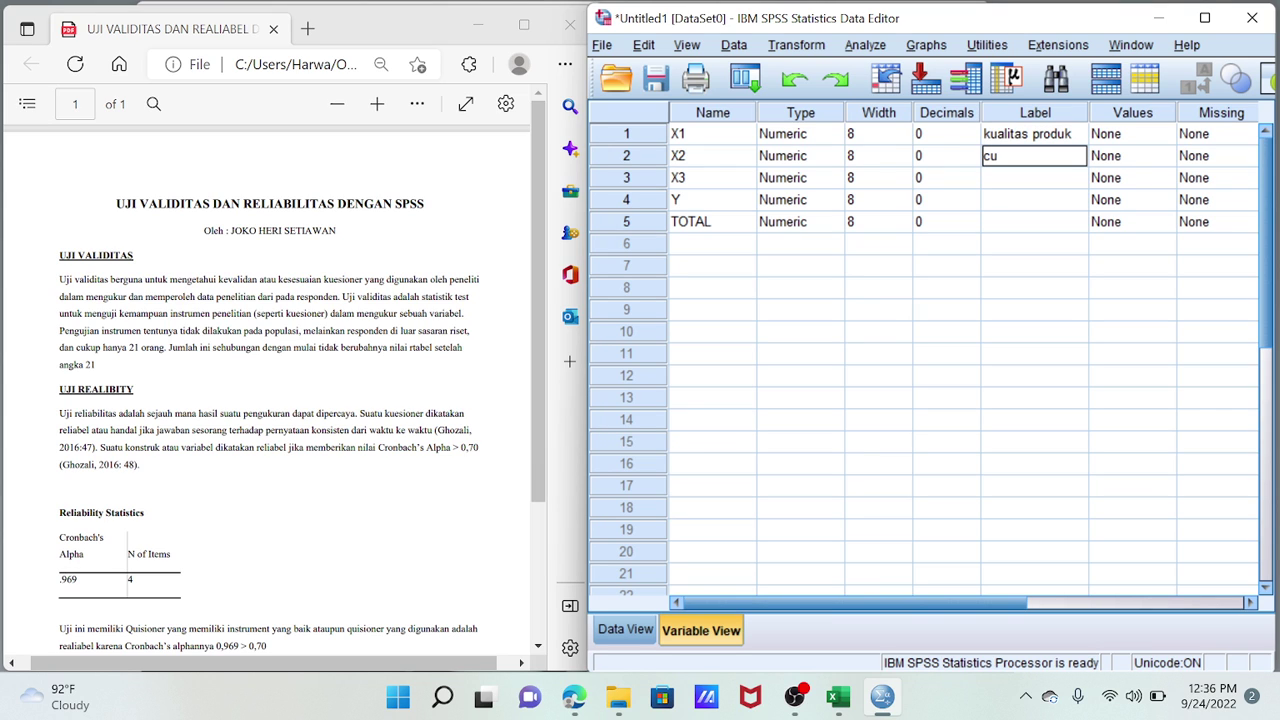
pyautogui.press('BackSpace')
pyautogui.write('itra merek')
pyautogui.press('Return')
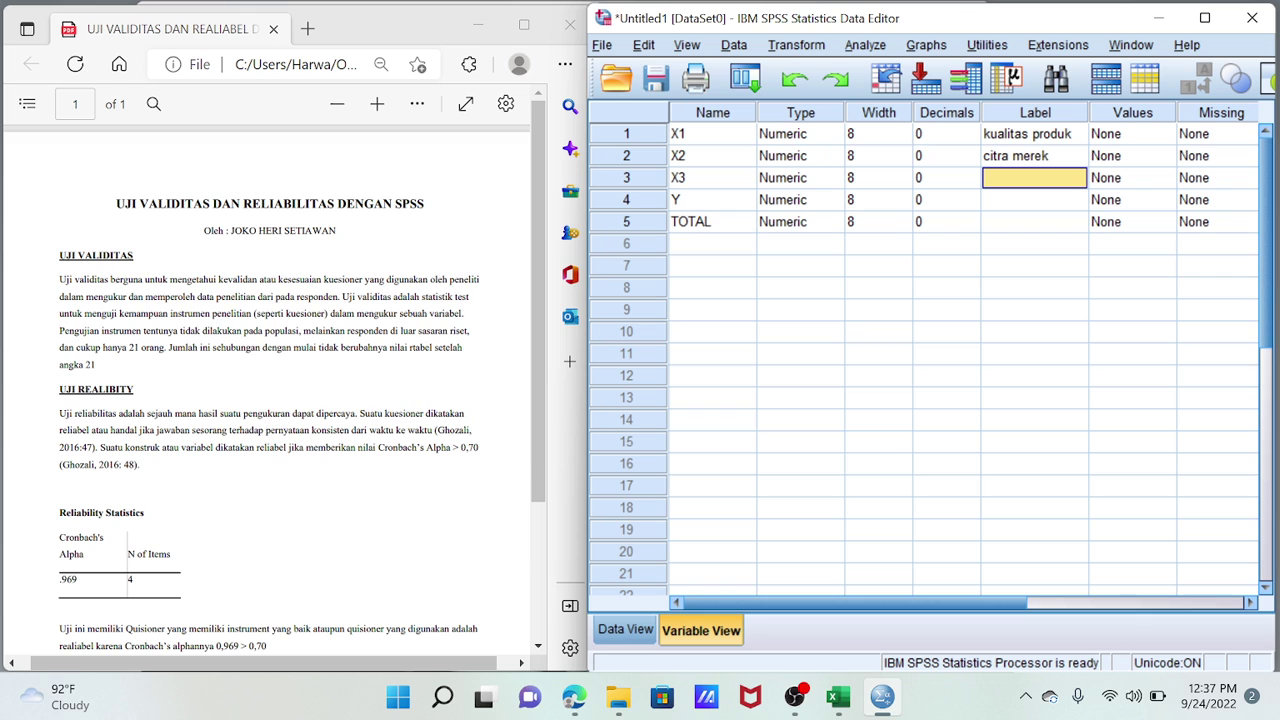
# Step: Label X3 "harga", Y "keputusan" and TOTAL "total seluruh"
pyautogui.write('harga')
pyautogui.press('Return')
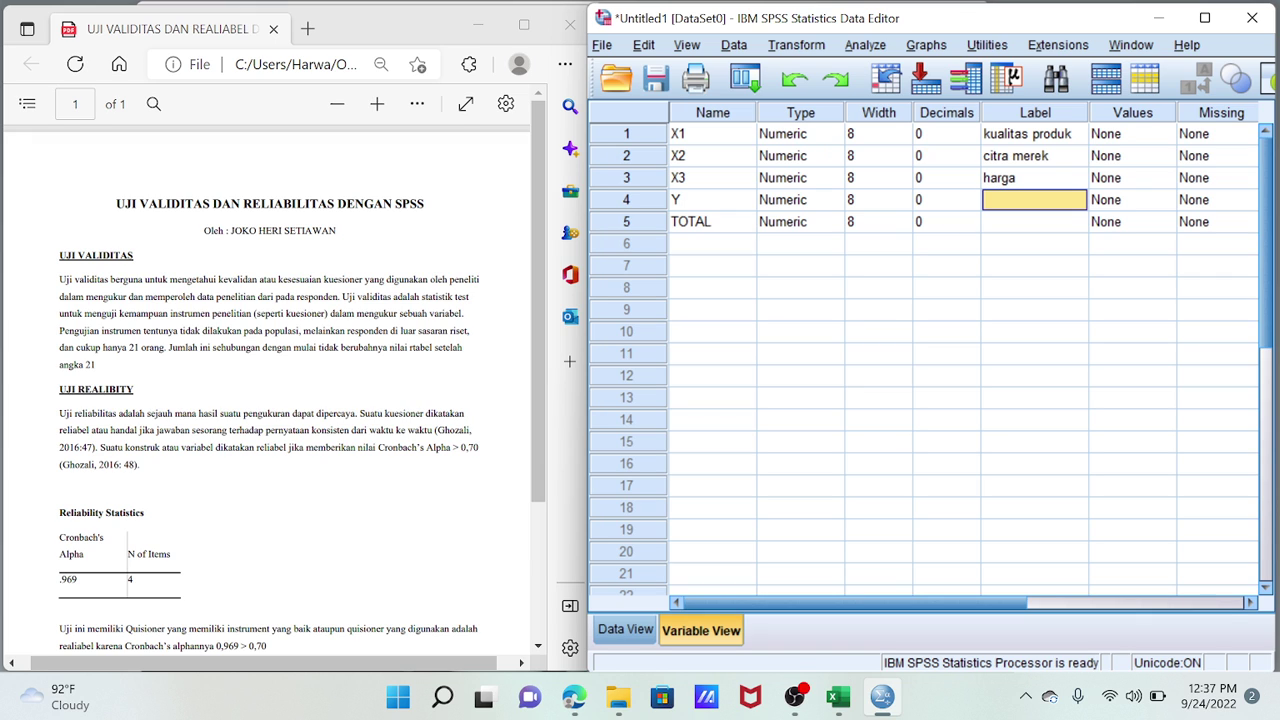
pyautogui.write('keputusan')
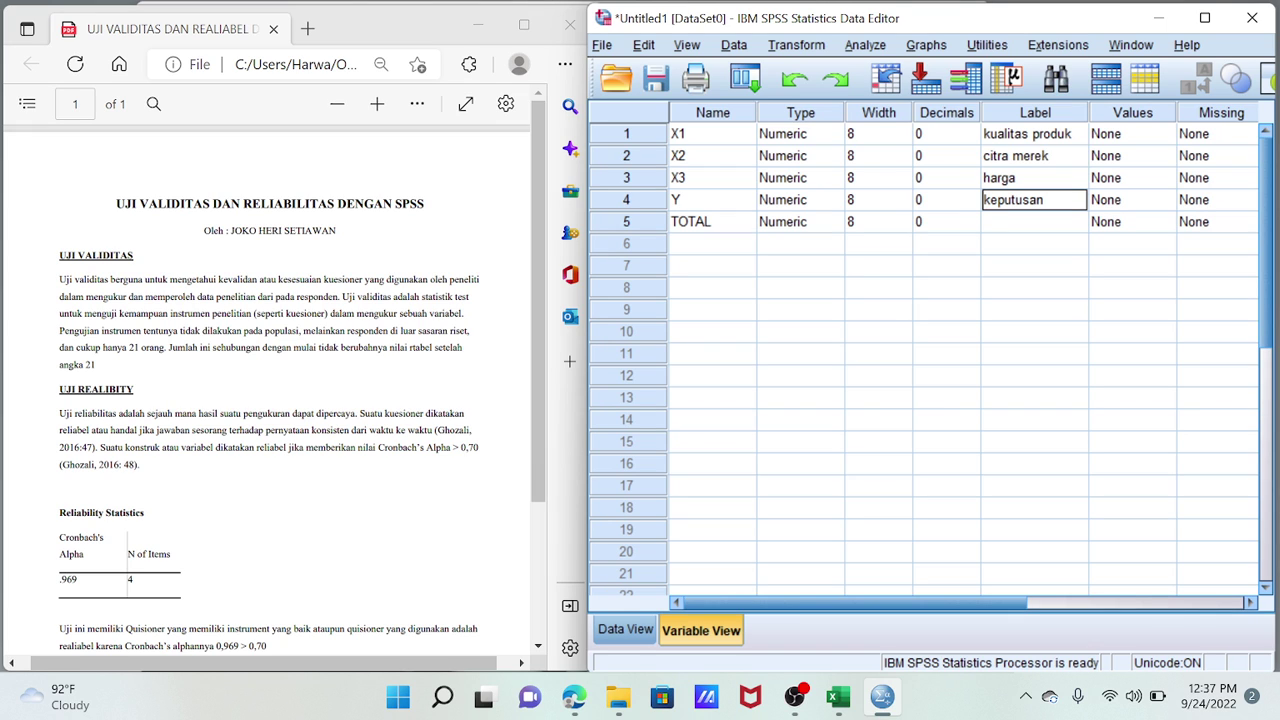
pyautogui.press('Return')
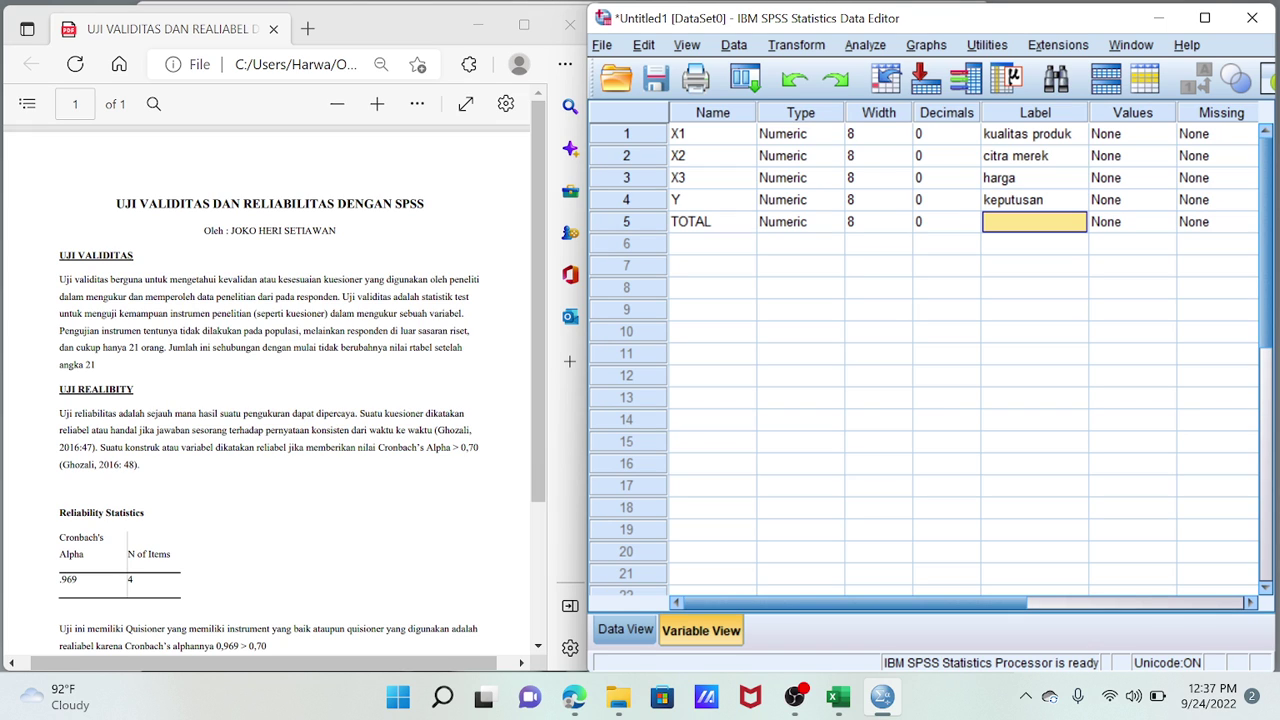
pyautogui.write('to')
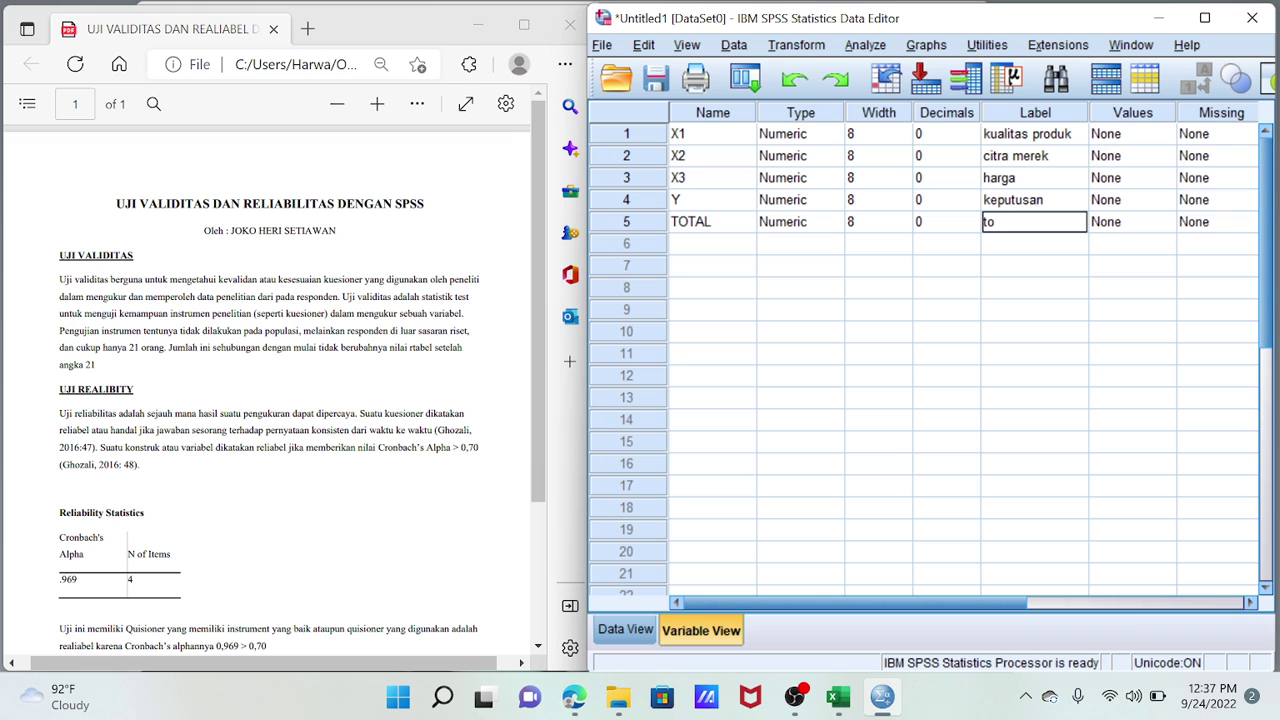
pyautogui.write('tal seluruh')
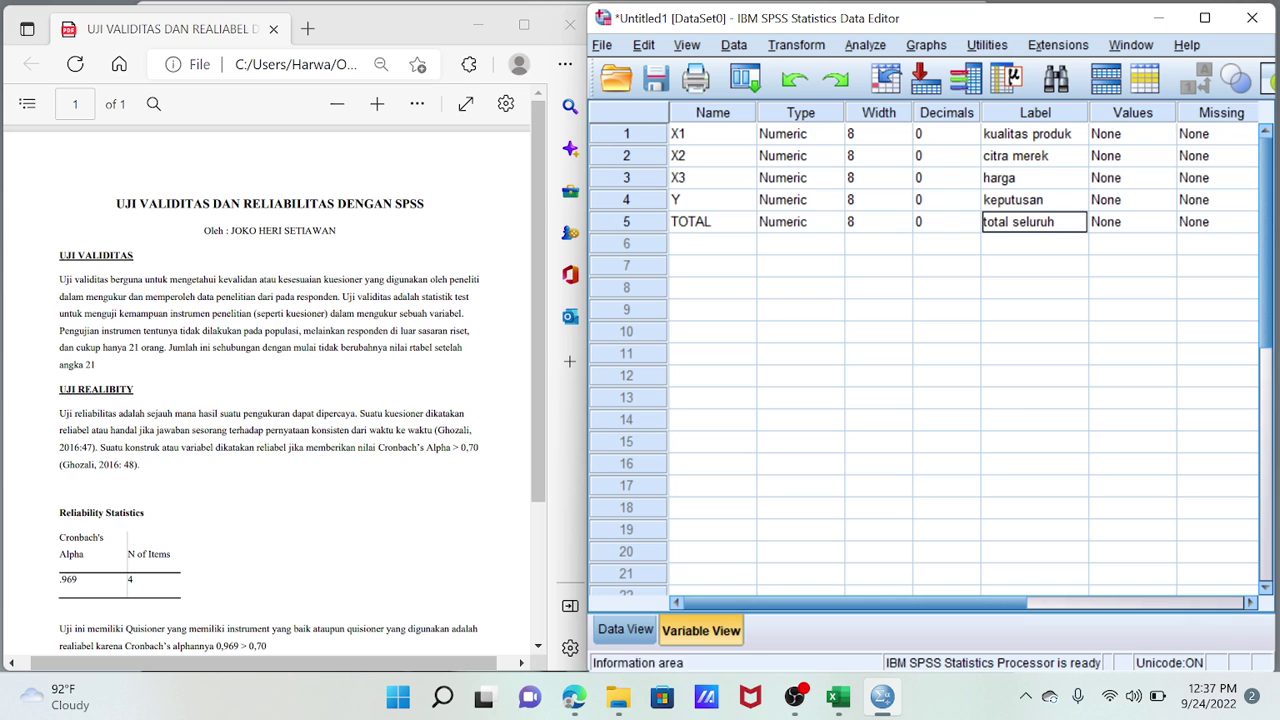
# Step: Run a two-tailed bivariate Pearson correlation on X1, X2, X3, Y and TOTAL with significant correlations flagged
pyautogui.hotkey('ctrl', 't')
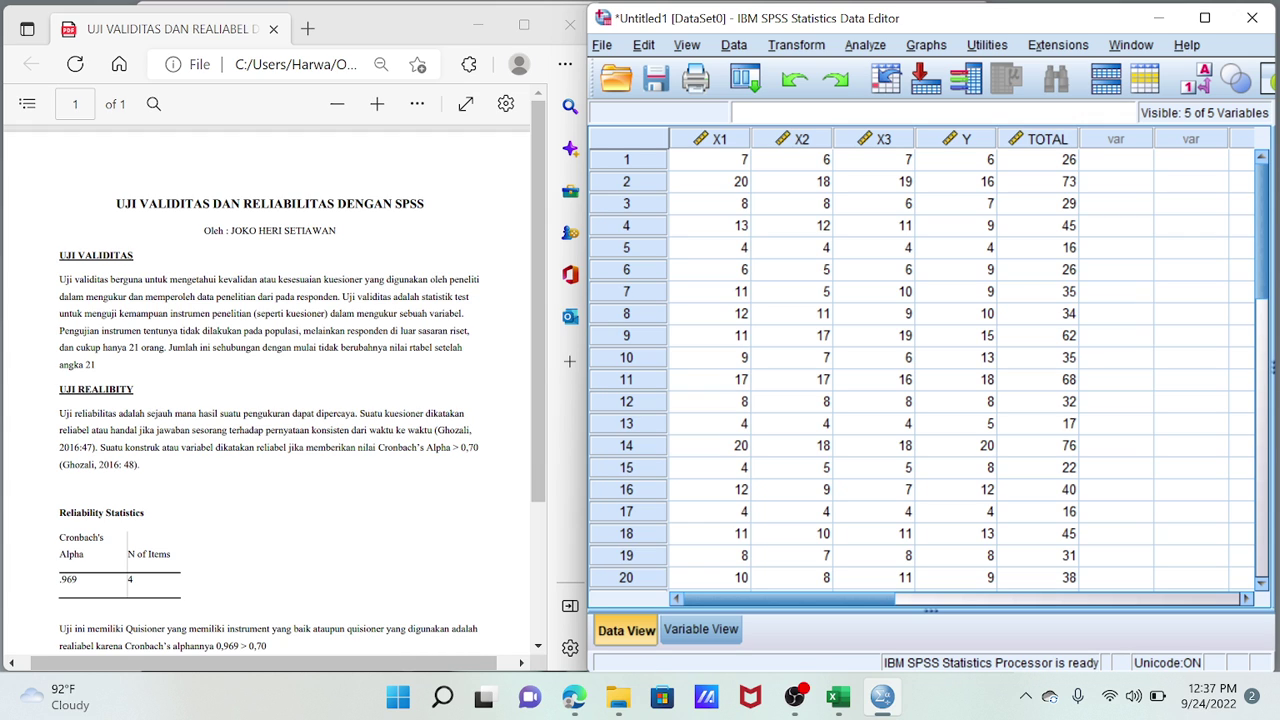
pyautogui.hotkey('alt', 'a')
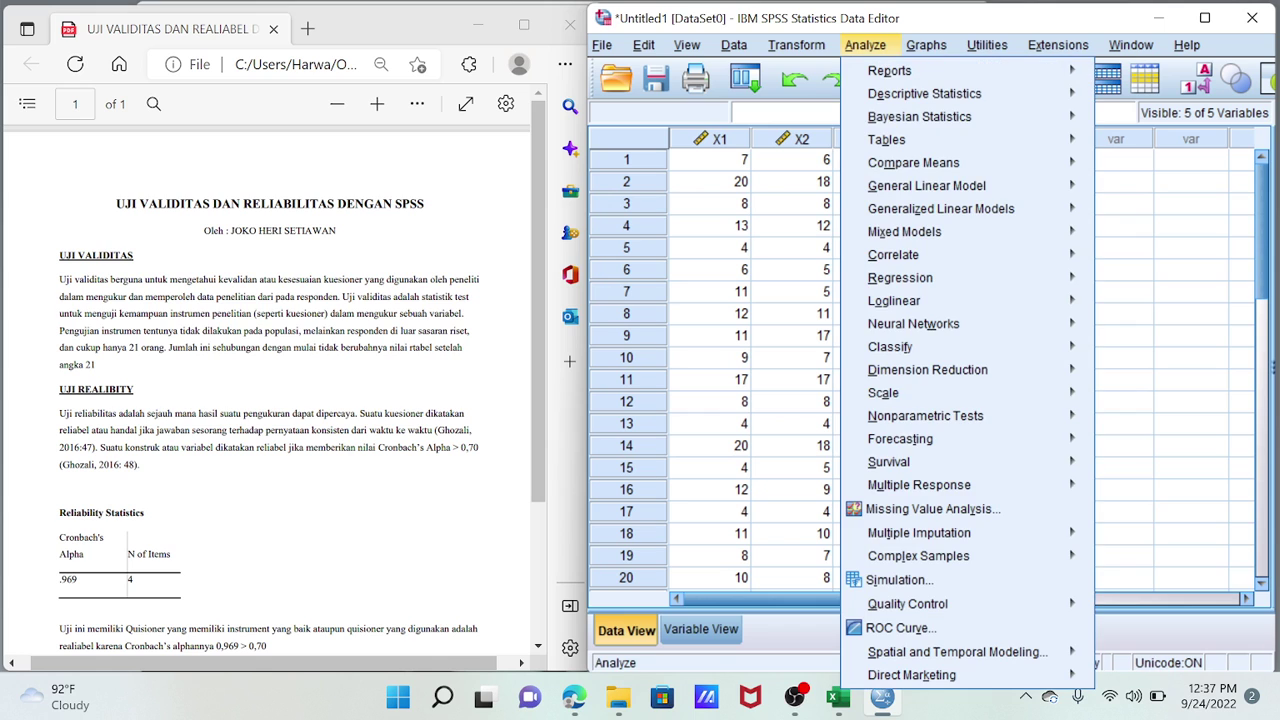
pyautogui.moveTo(893, 254)
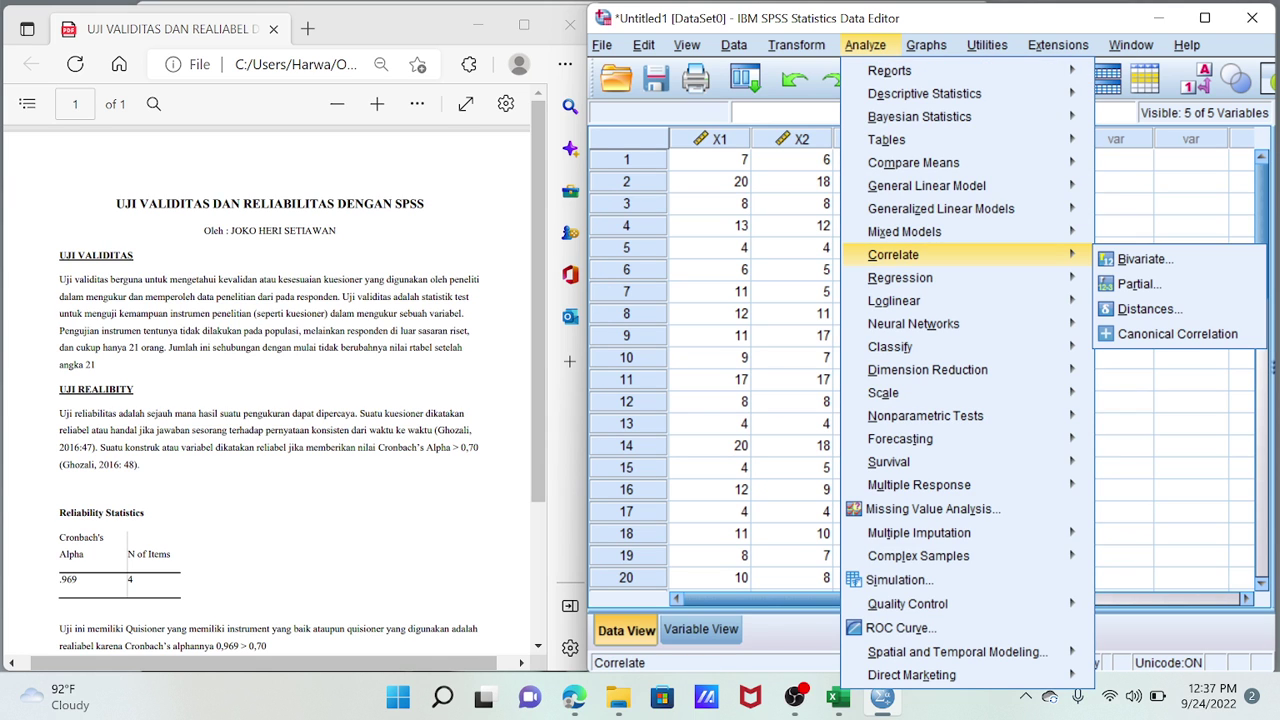
pyautogui.press('Right')
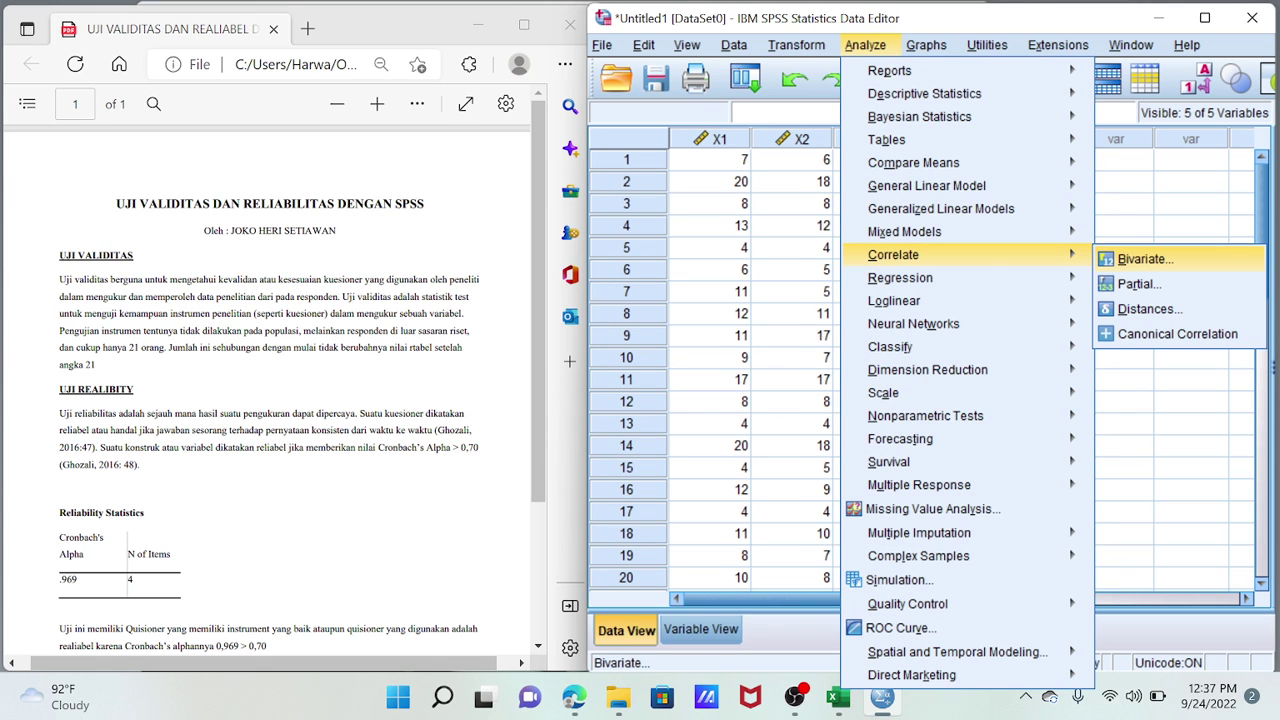
pyautogui.press('Return')
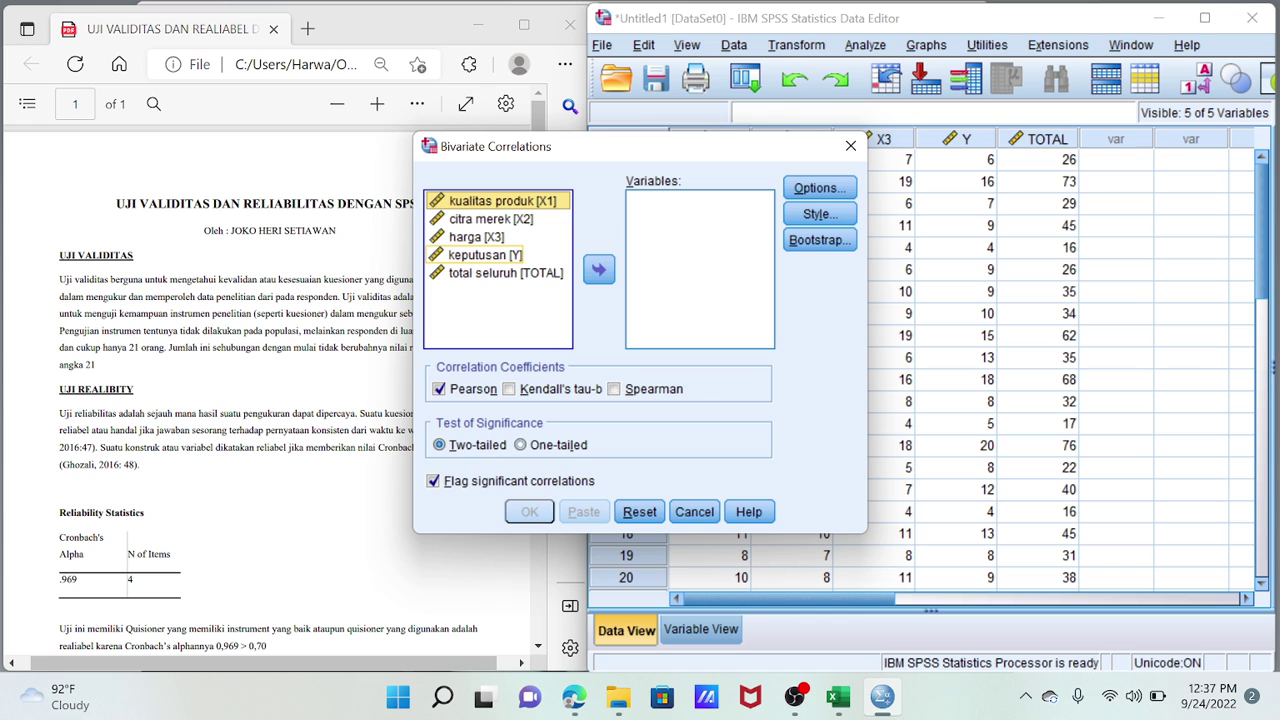
pyautogui.keyDown('shift'); pyautogui.click(505, 273); pyautogui.keyUp('shift')
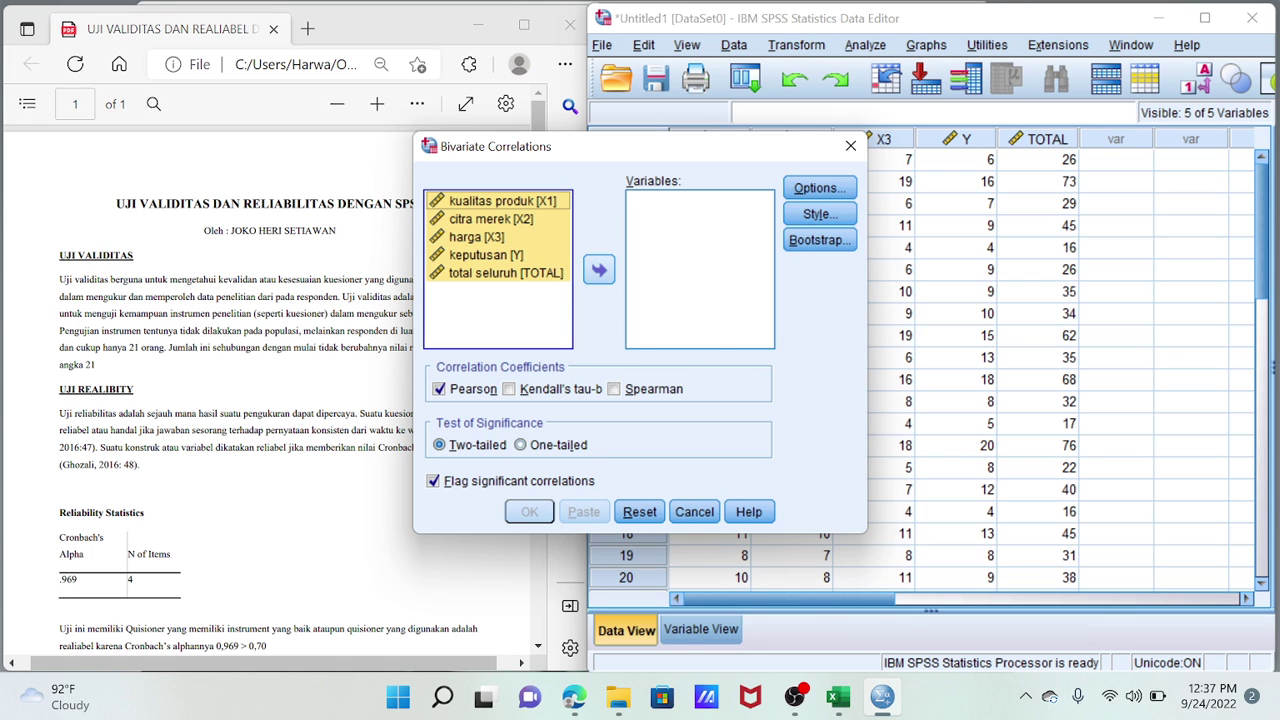
pyautogui.click(599, 269)
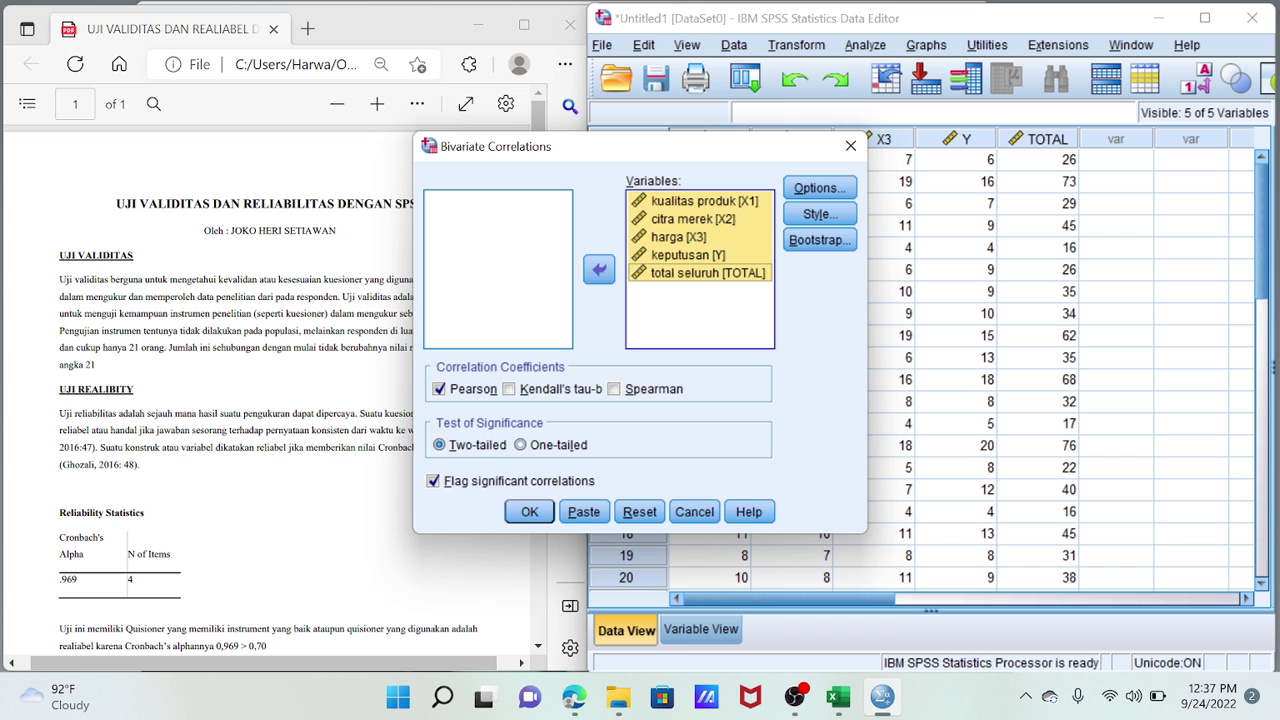
pyautogui.click(529, 511)
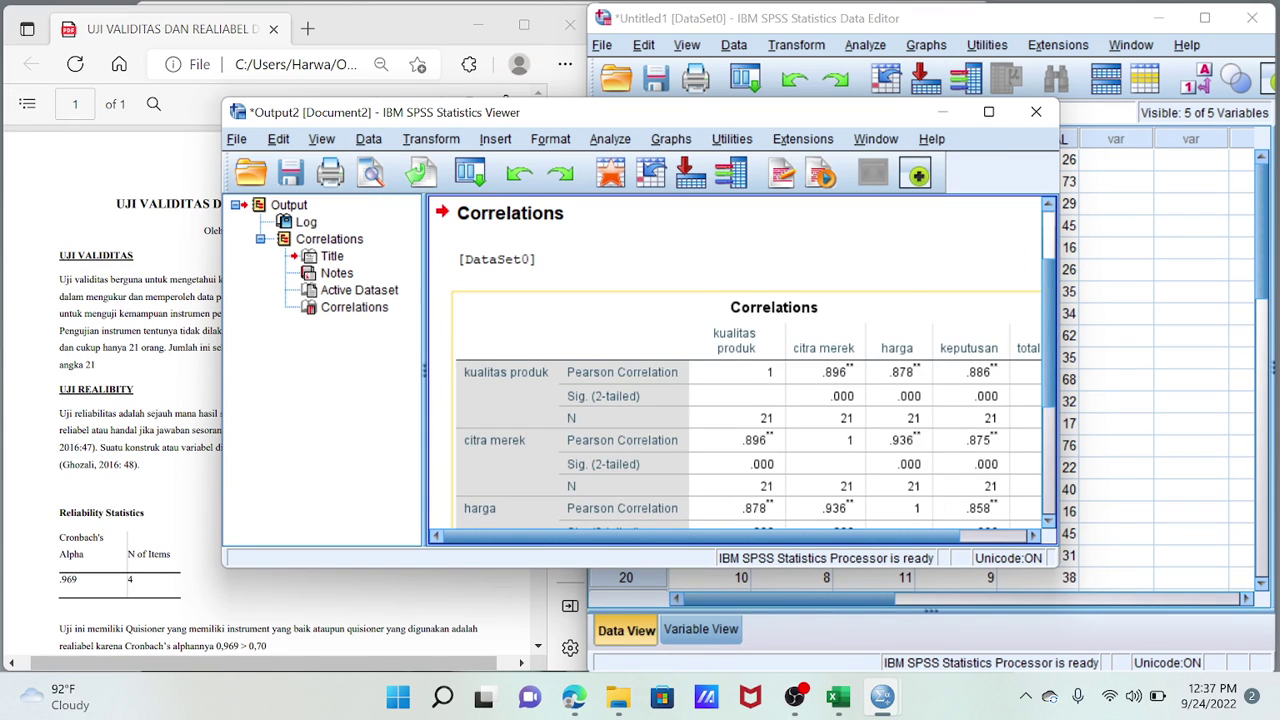
# Step: Examine the Correlations table, comparing each variable's Pearson correlation and significance against total seluruh
pyautogui.scroll(-3, 700, 300)
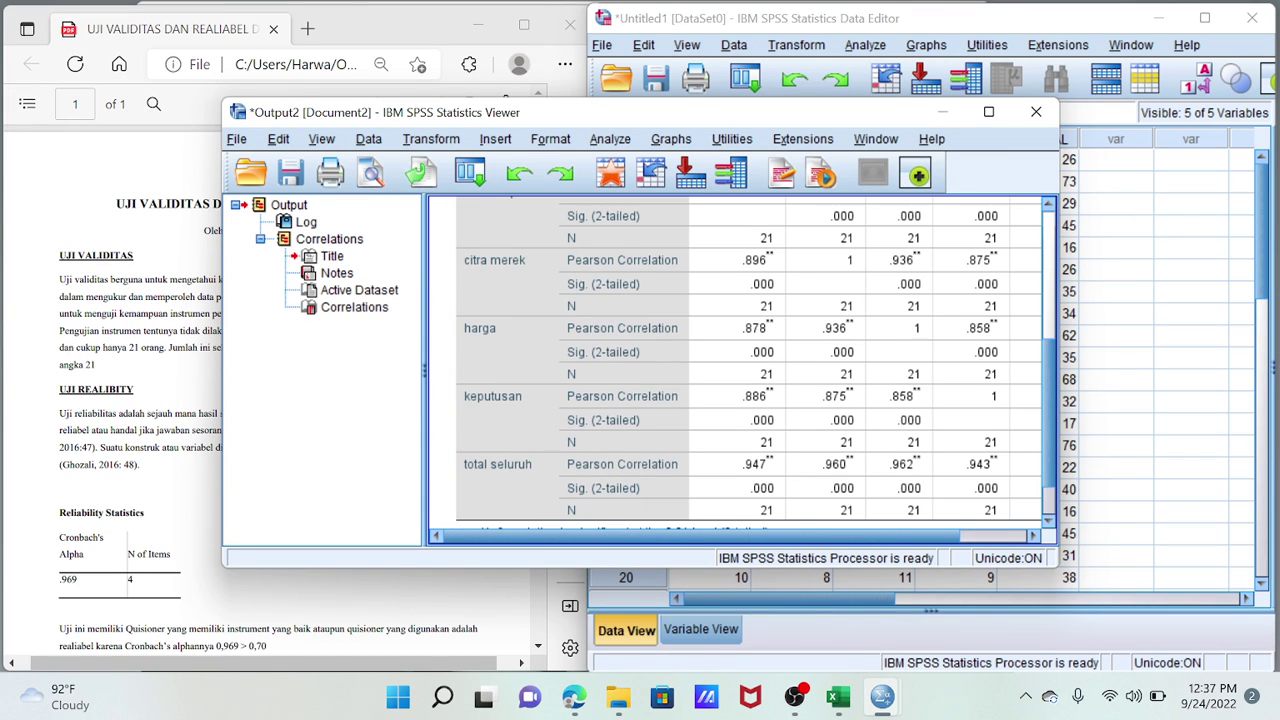
pyautogui.scroll(3, 735, 370)
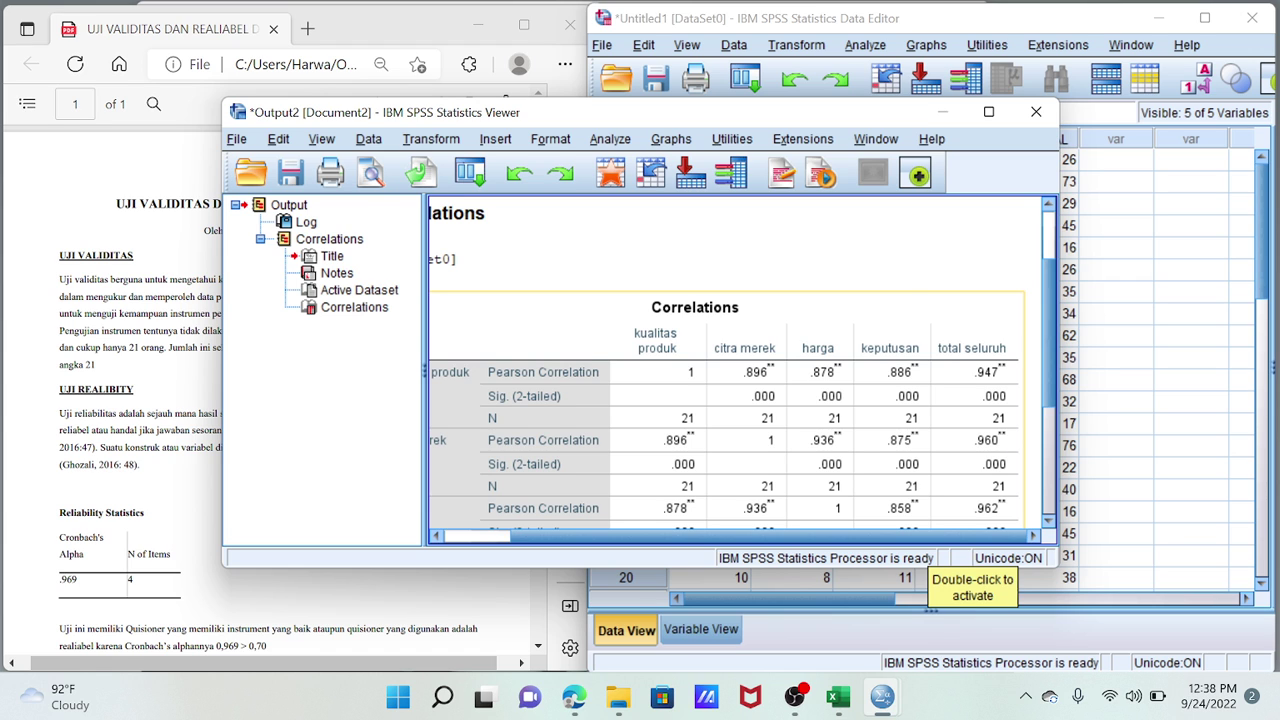
pyautogui.scroll(-3, 740, 360)
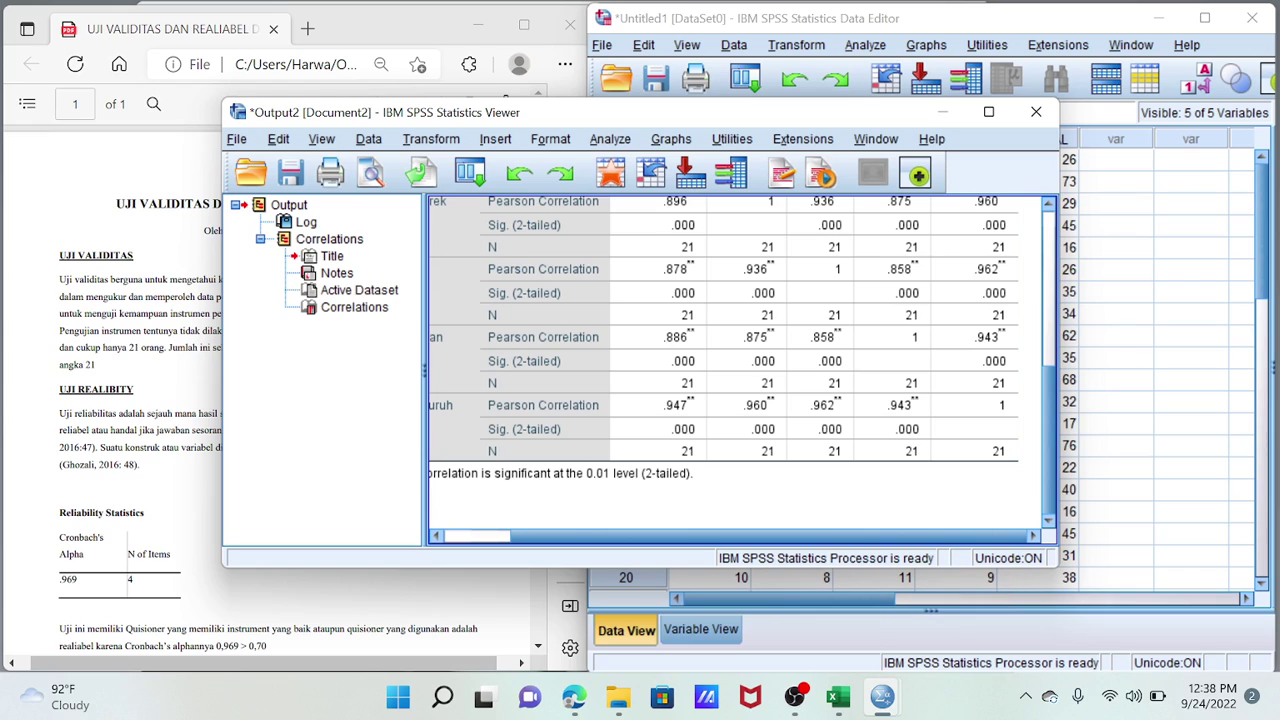
pyautogui.hscroll(-3, 735, 370)
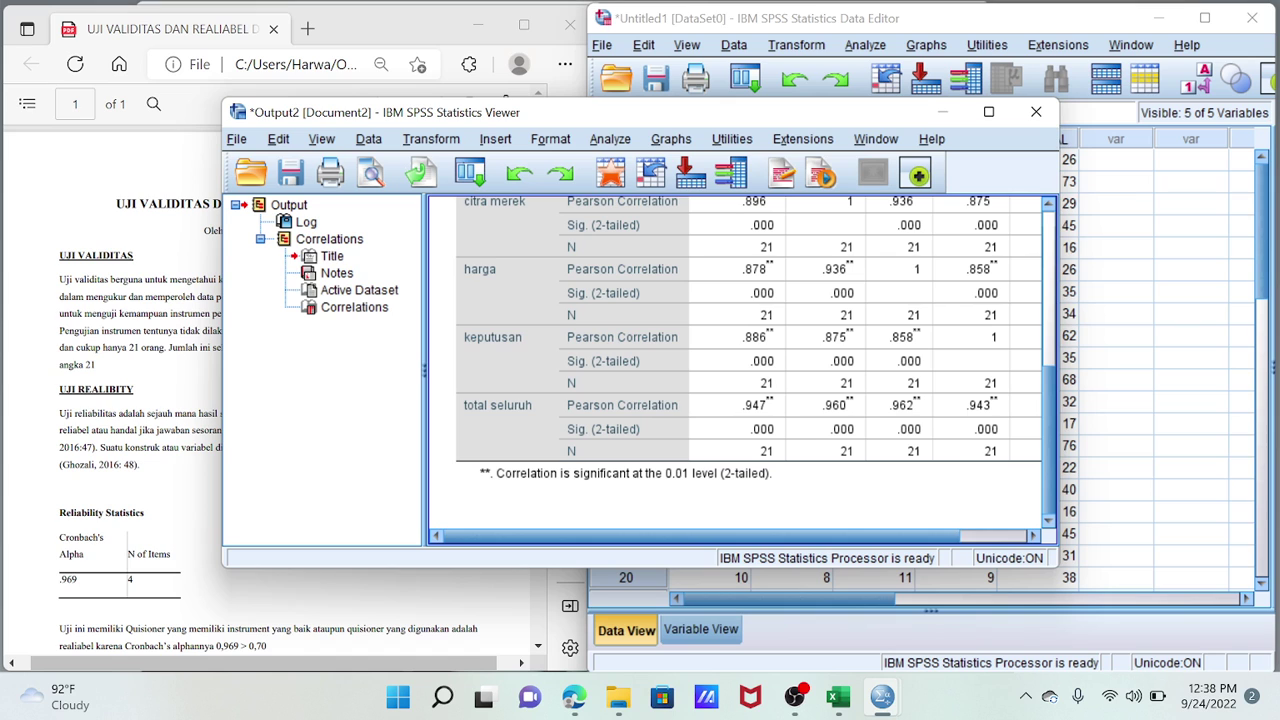
pyautogui.scroll(10, 735, 370)
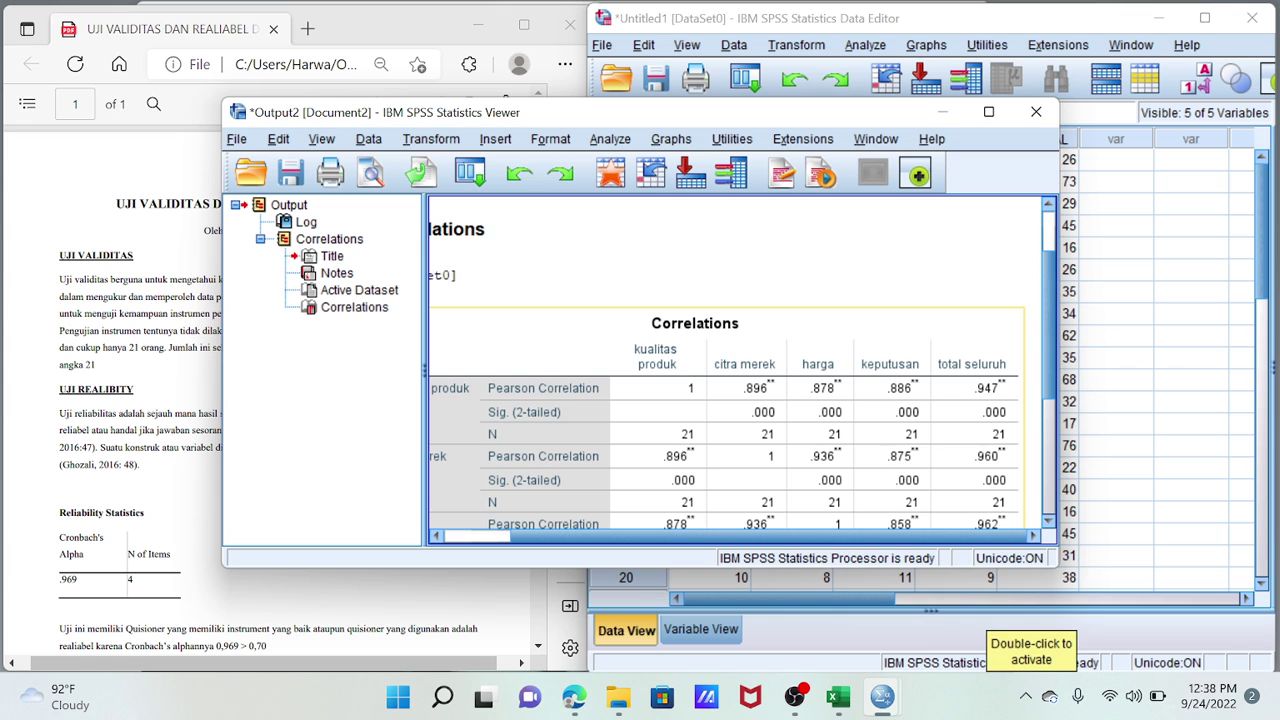
# Step: Review all rows and the significance footnote of the Correlations table, and consult the validity section of the PDF notes
pyautogui.scroll(-2, 735, 370)
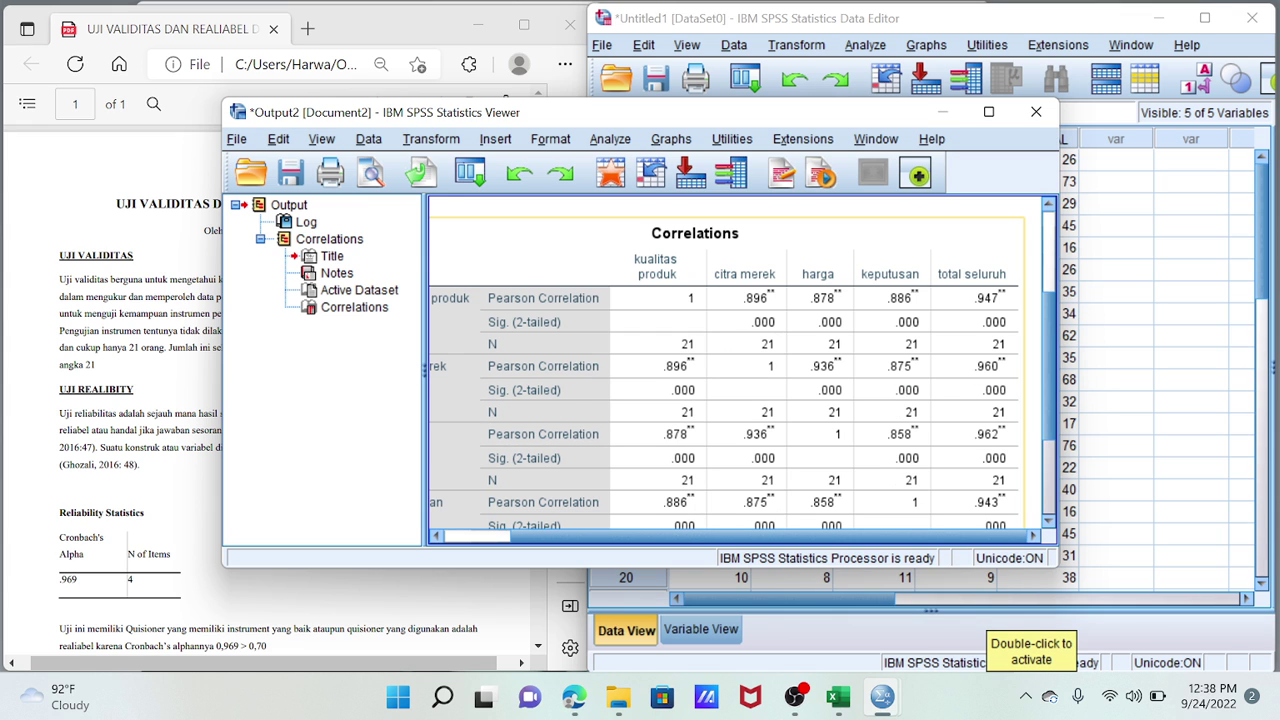
pyautogui.scroll(-2, 735, 370)
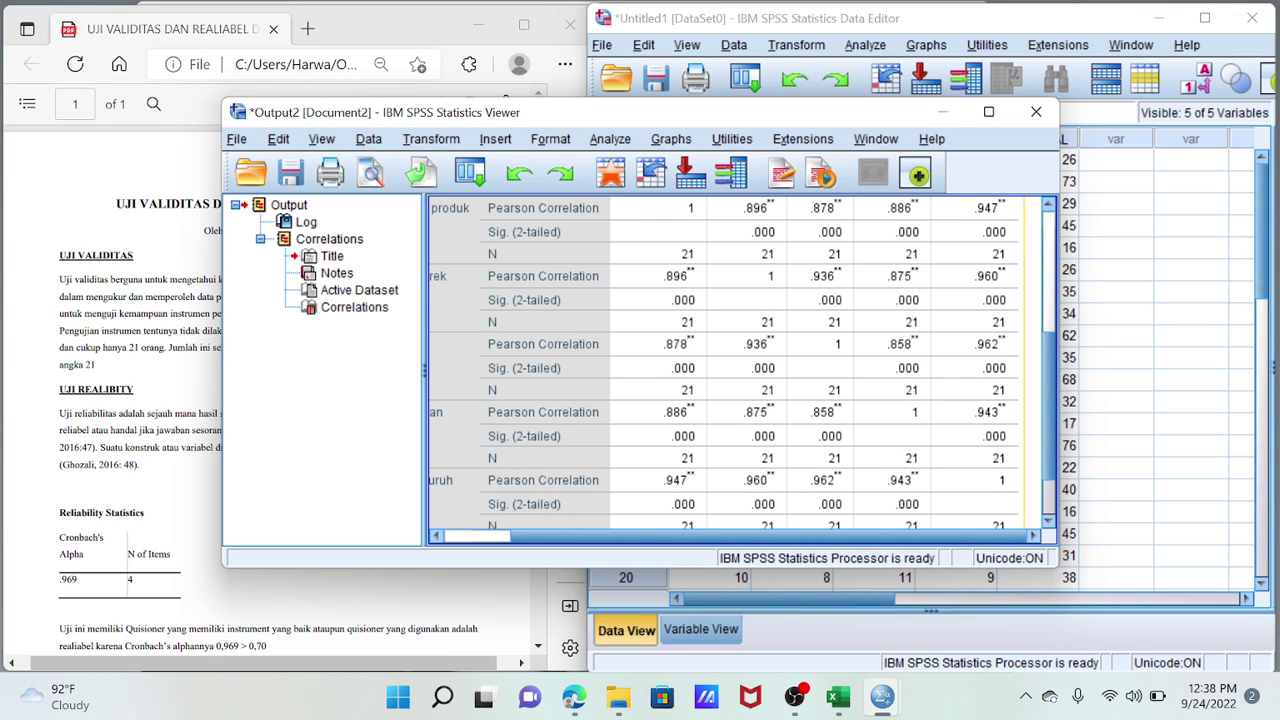
pyautogui.scroll(4, 1000, 520)
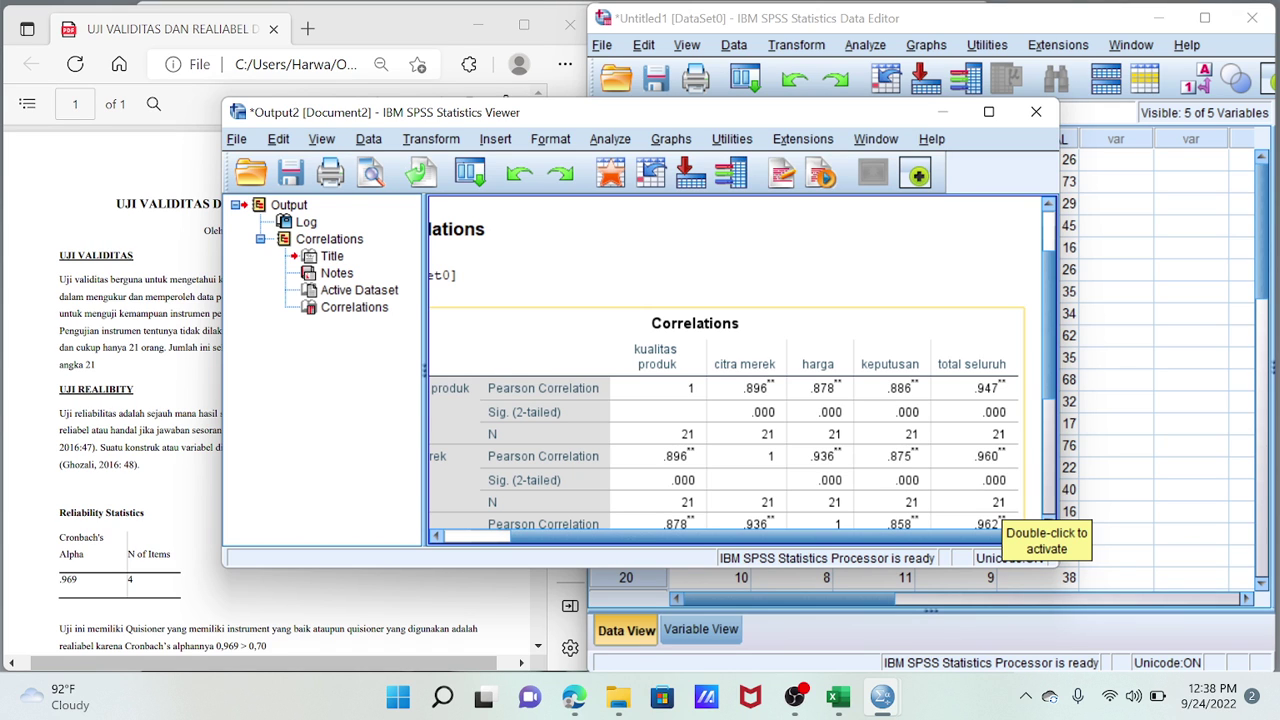
pyautogui.scroll(-5, 1000, 520)
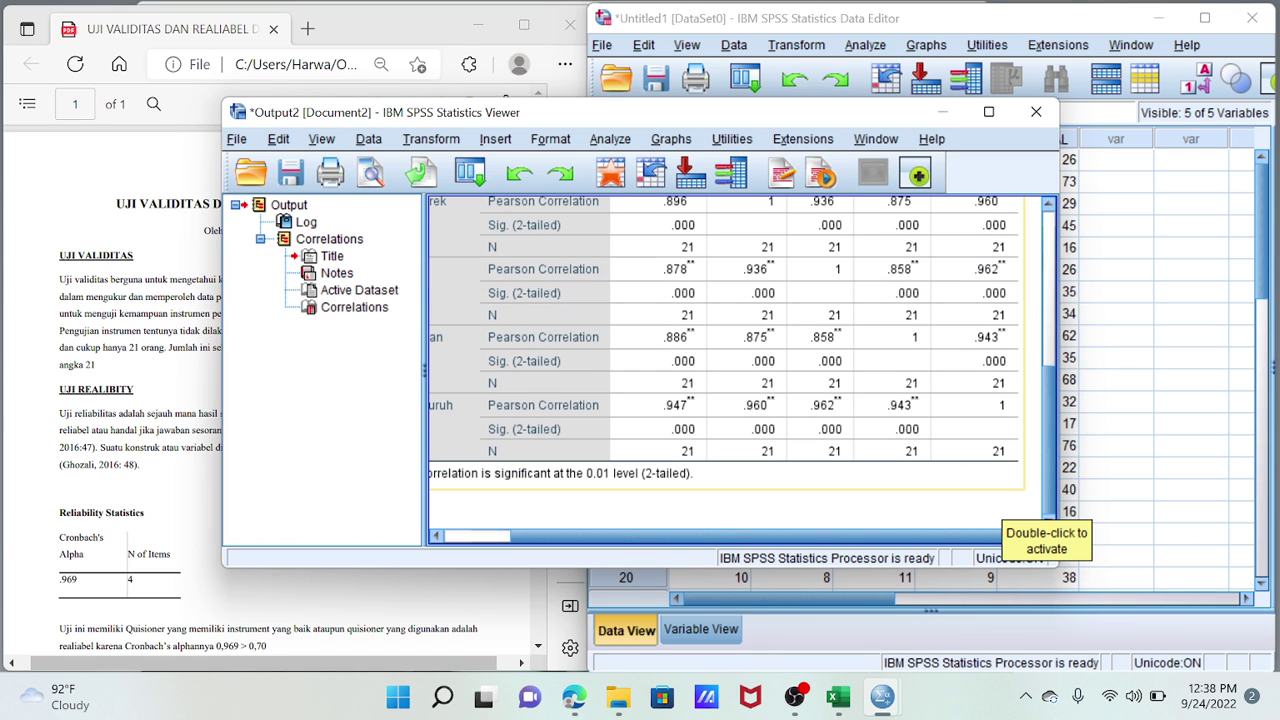
pyautogui.click(1116, 335)
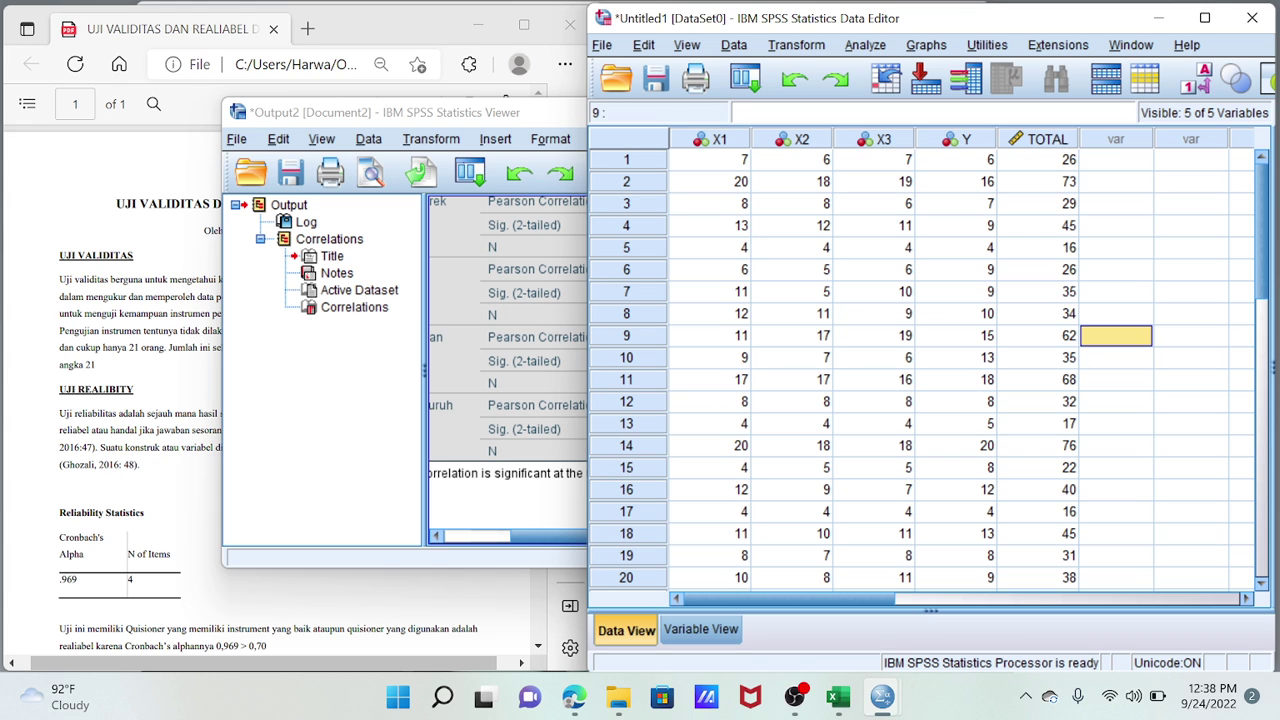
pyautogui.click(58, 255)
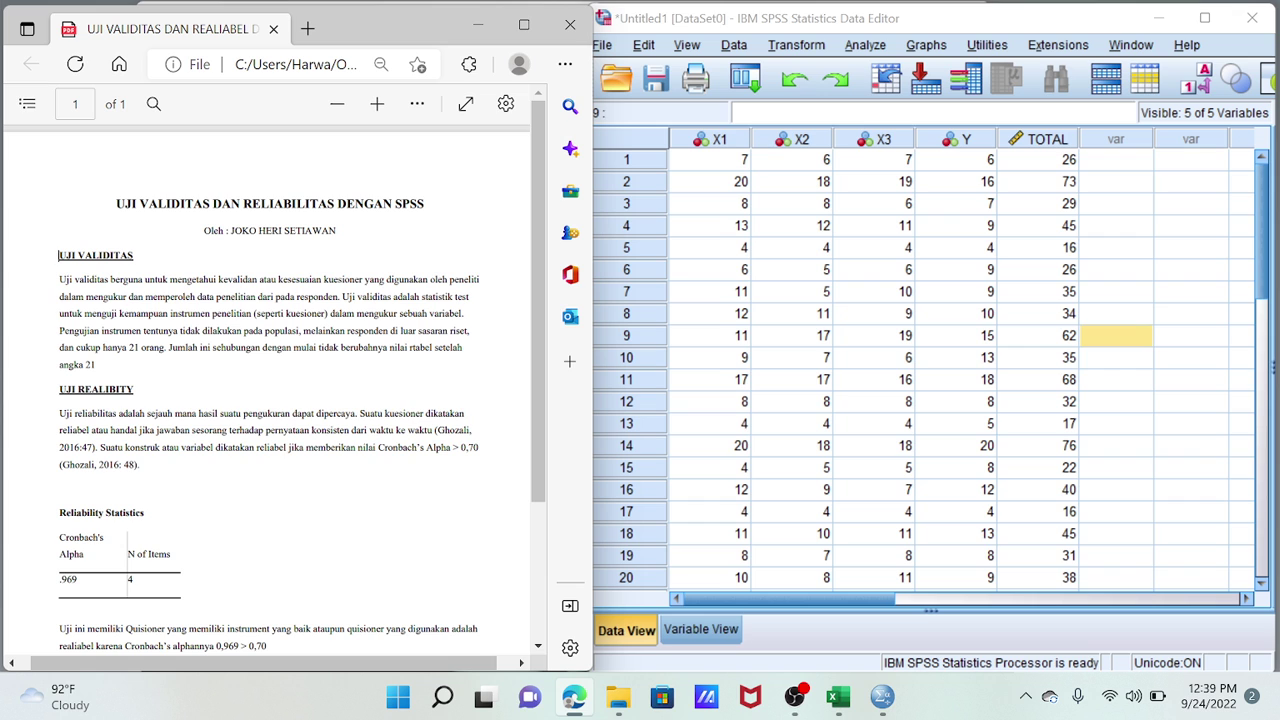
# Step: Run a Reliability Analysis with the Alpha model on kualitas produk, citra merek, harga and keputusan, leaving out total seluruh
pyautogui.click(865, 45)
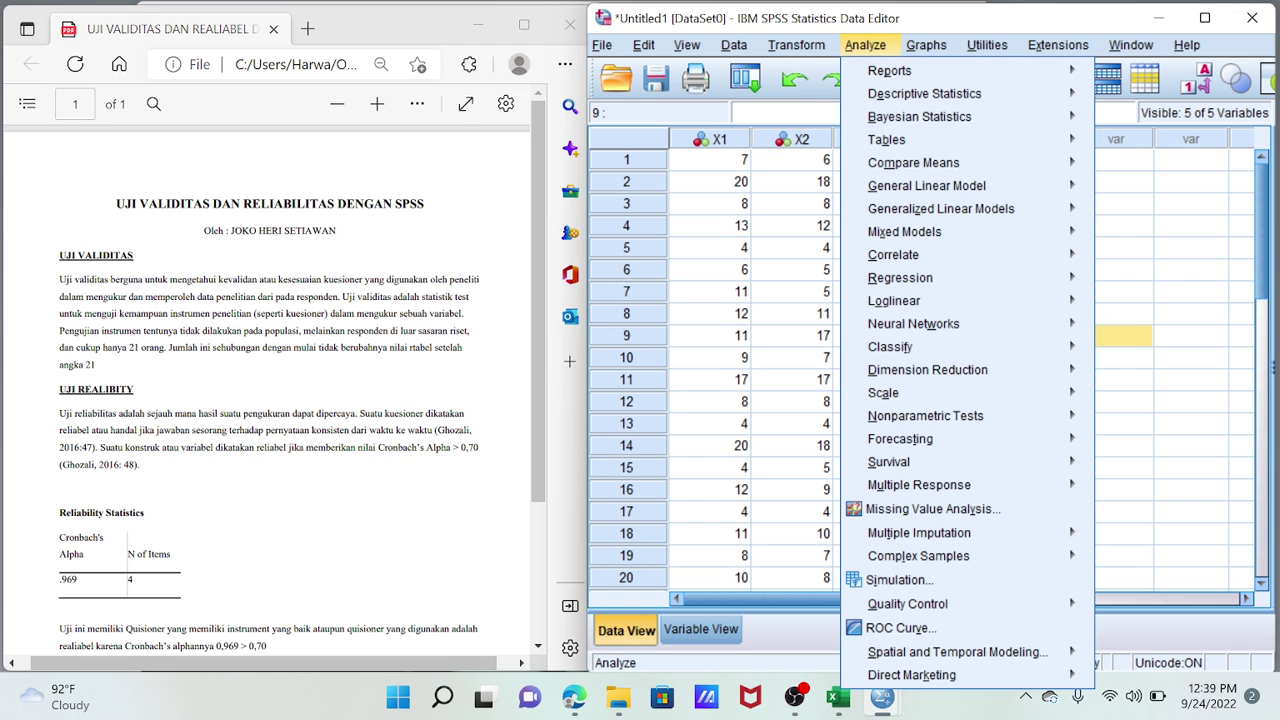
pyautogui.moveTo(883, 392)
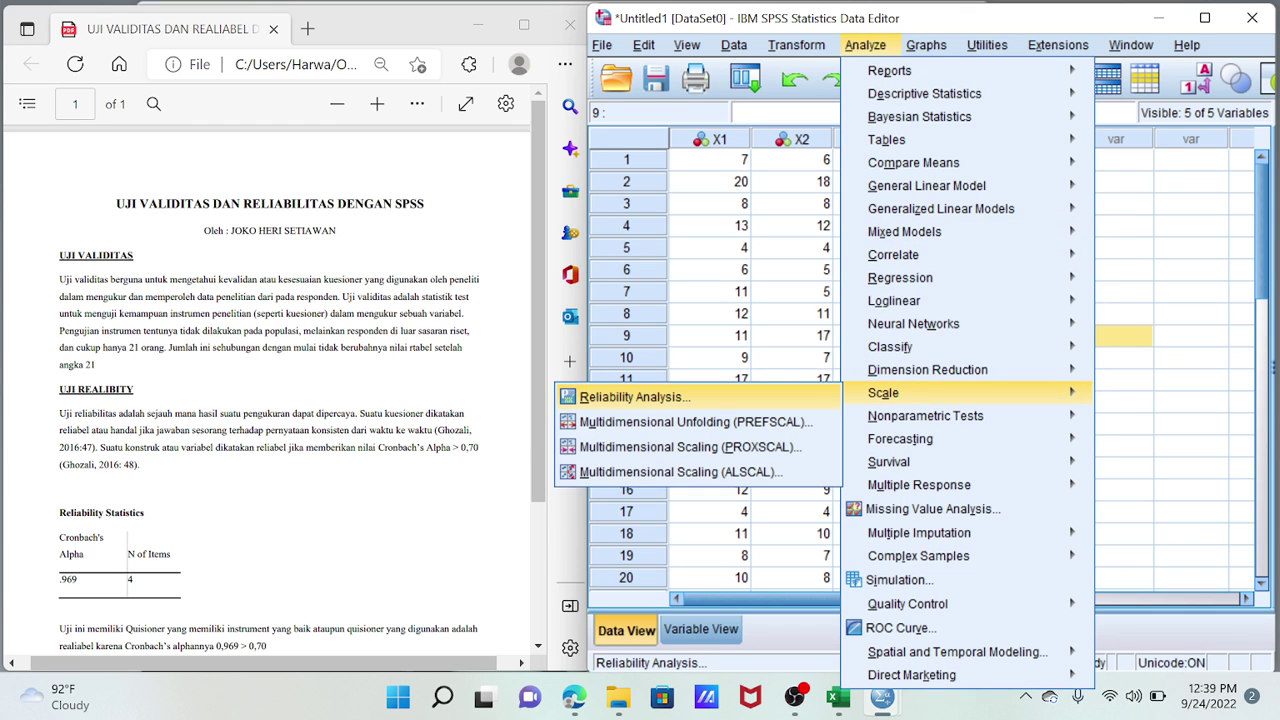
pyautogui.click(634, 397)
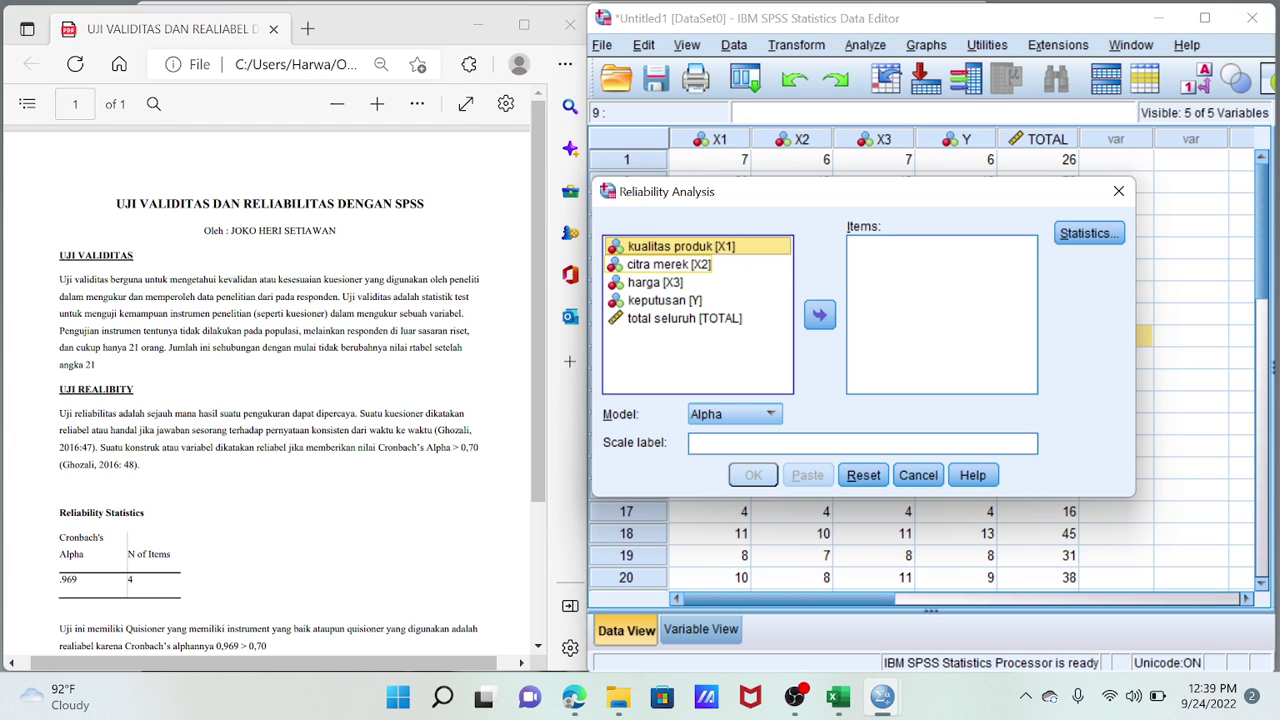
pyautogui.hotkey('shift', 'Down')
pyautogui.hotkey('shift', 'Down')
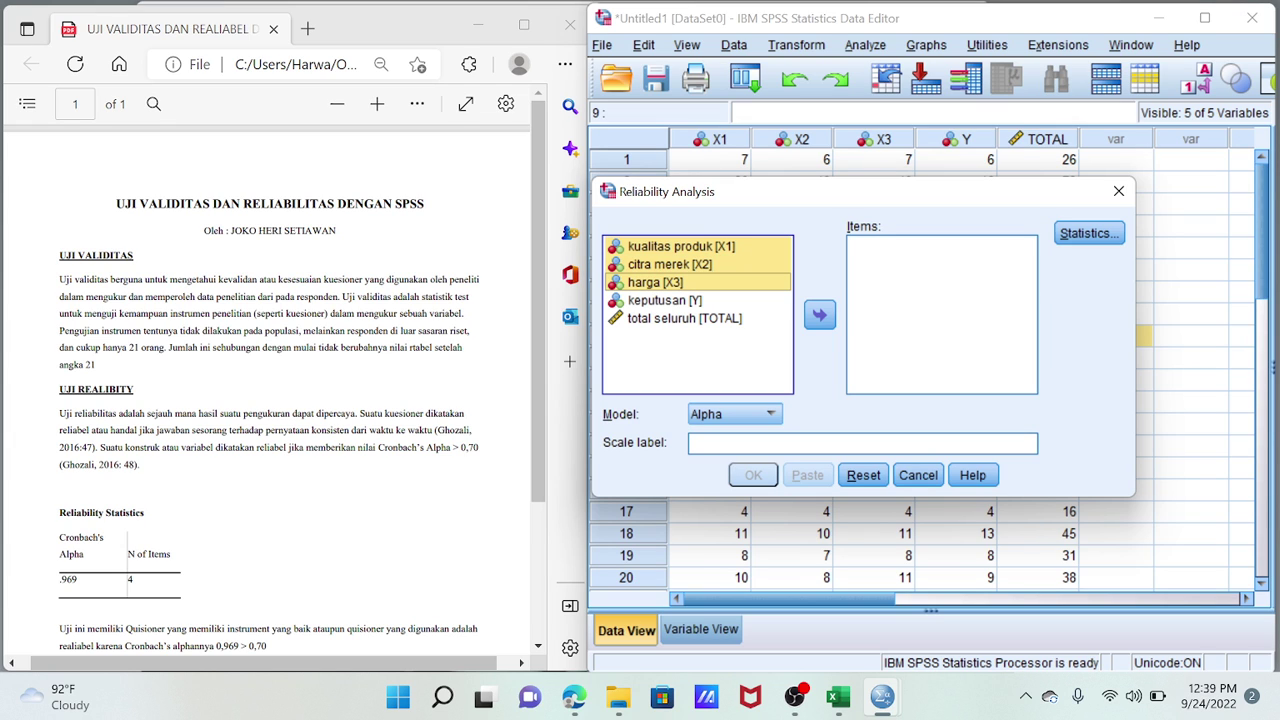
pyautogui.hotkey('shift', 'Down')
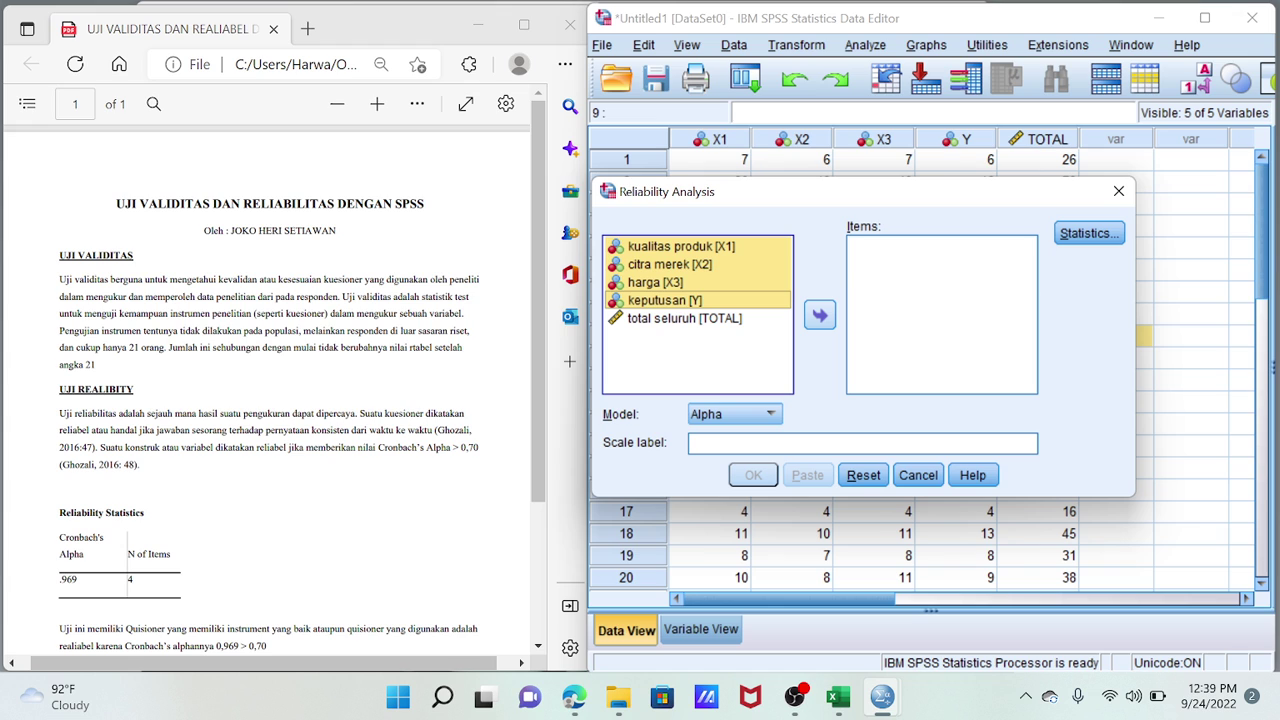
pyautogui.press('Tab')
pyautogui.press('space')
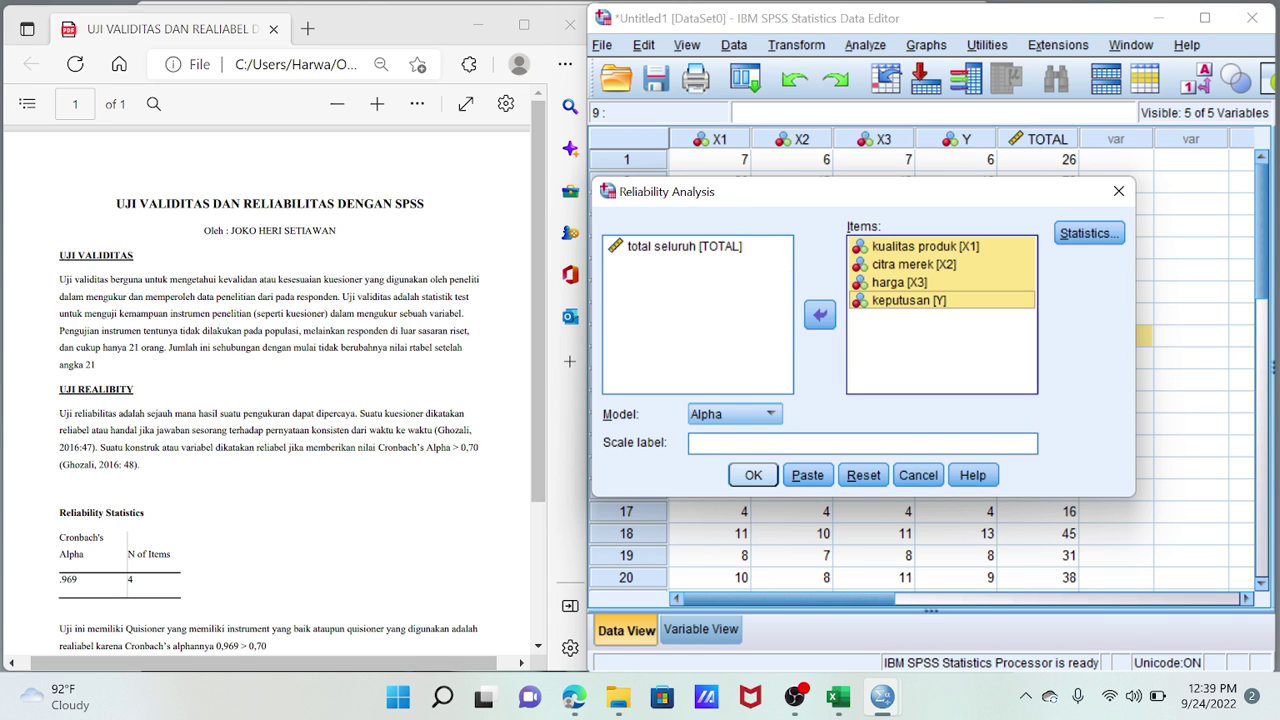
pyautogui.press('space')
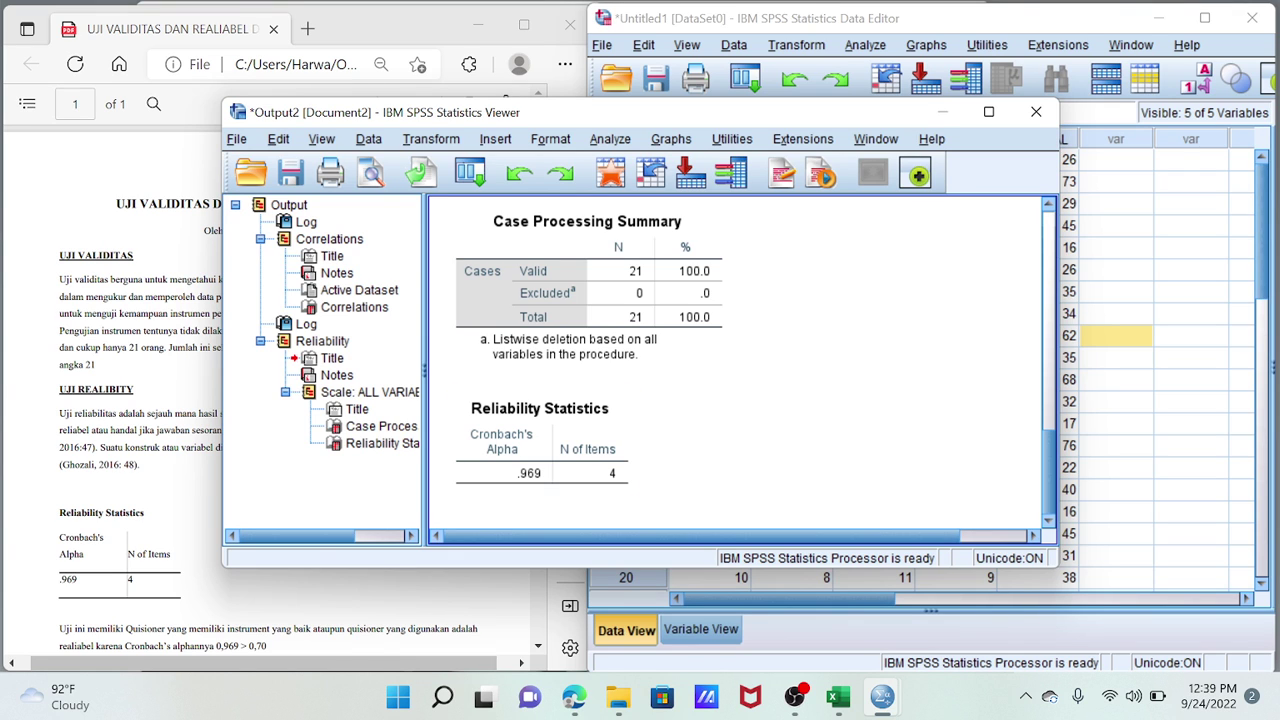
# Step: Switch to the PDF notes and read the reliability criterion and conclusion to interpret the Cronbach's Alpha output
pyautogui.click(150, 488)
pyautogui.scroll(-3, 270, 390)
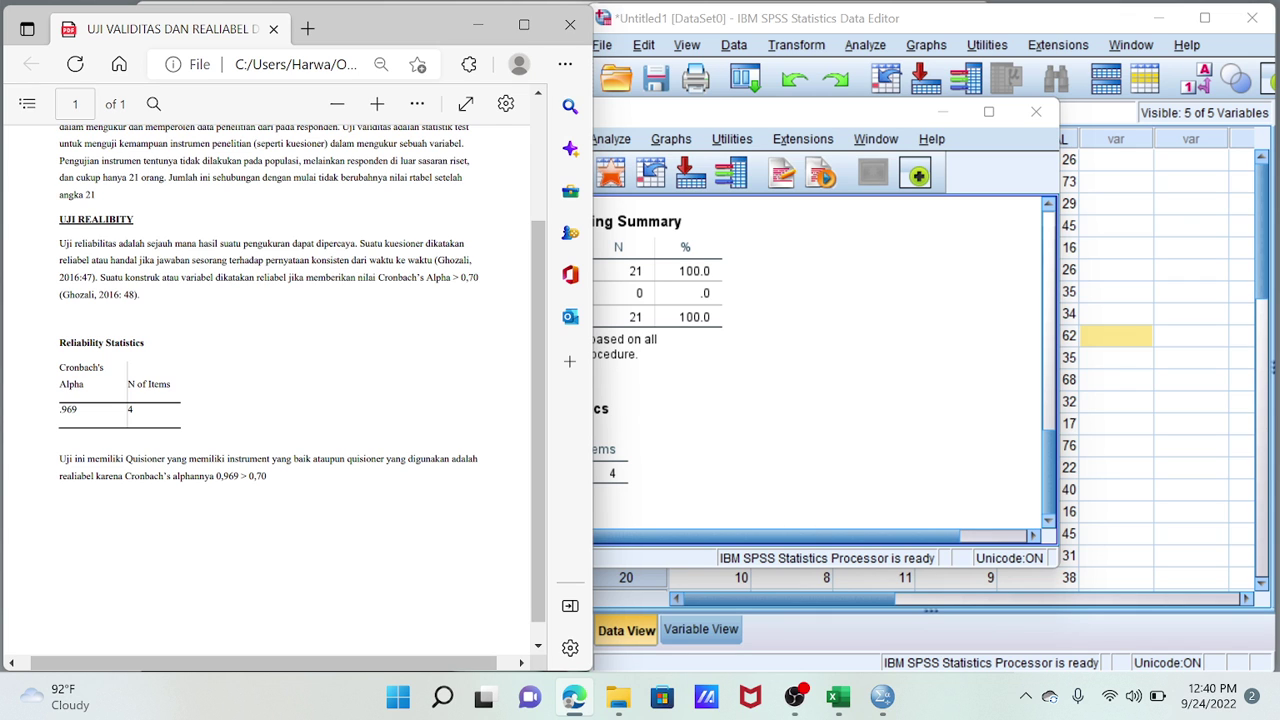
pyautogui.scroll(3, 58, 255)
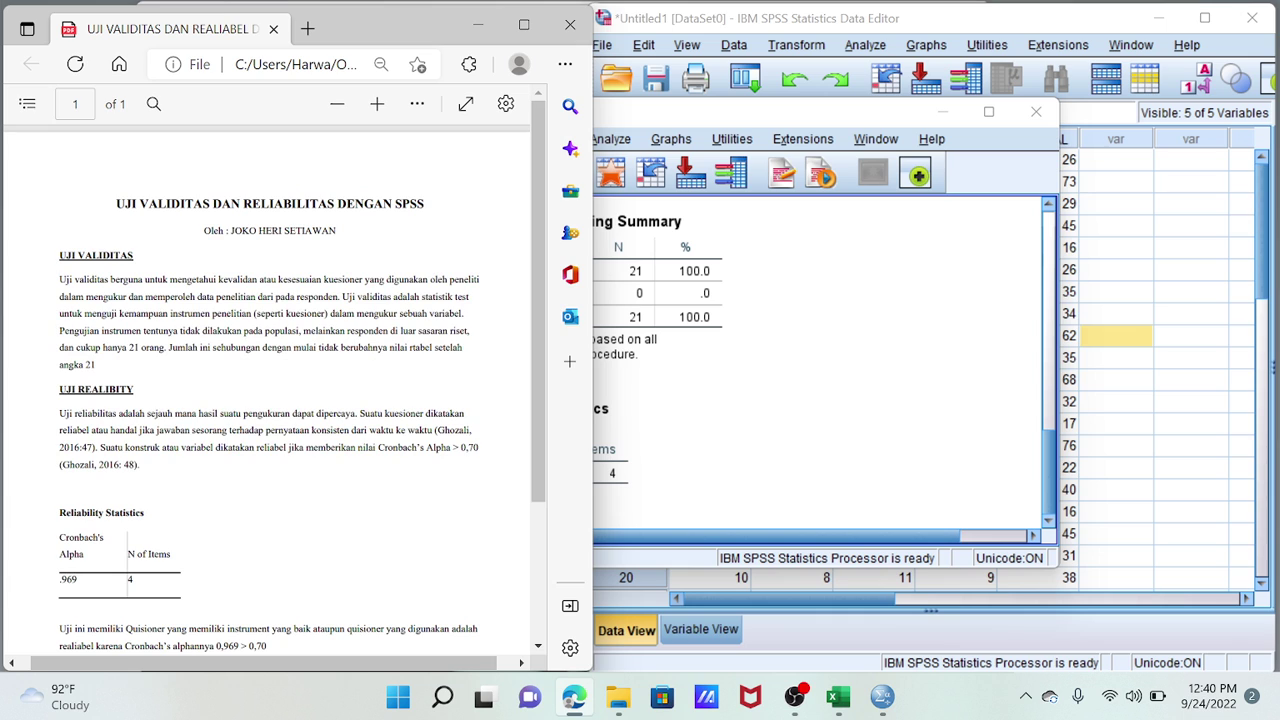